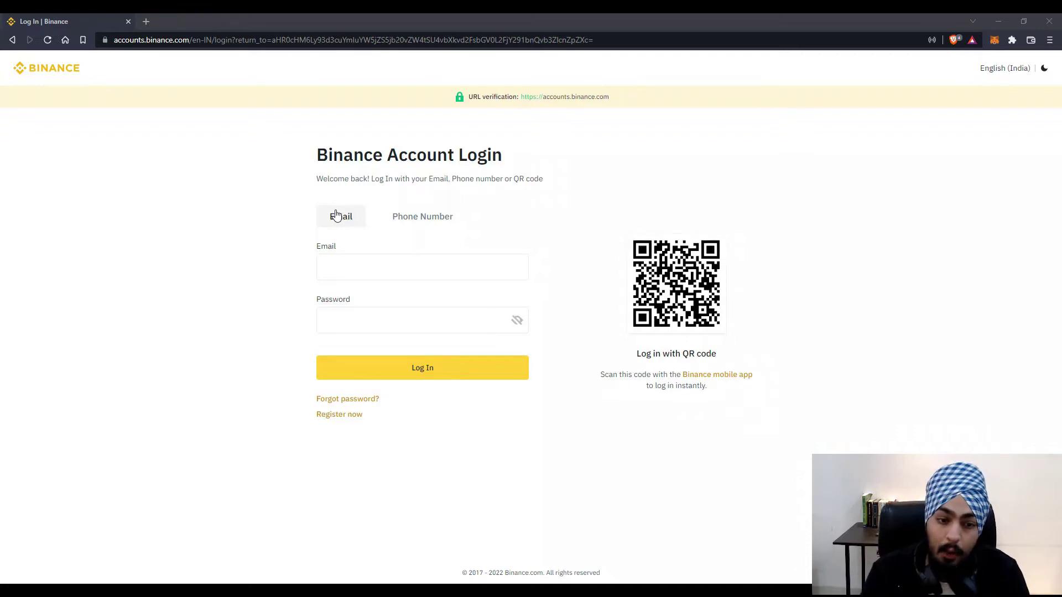
Leave the login form and go to the Register now account-creation page.
click(365, 265)
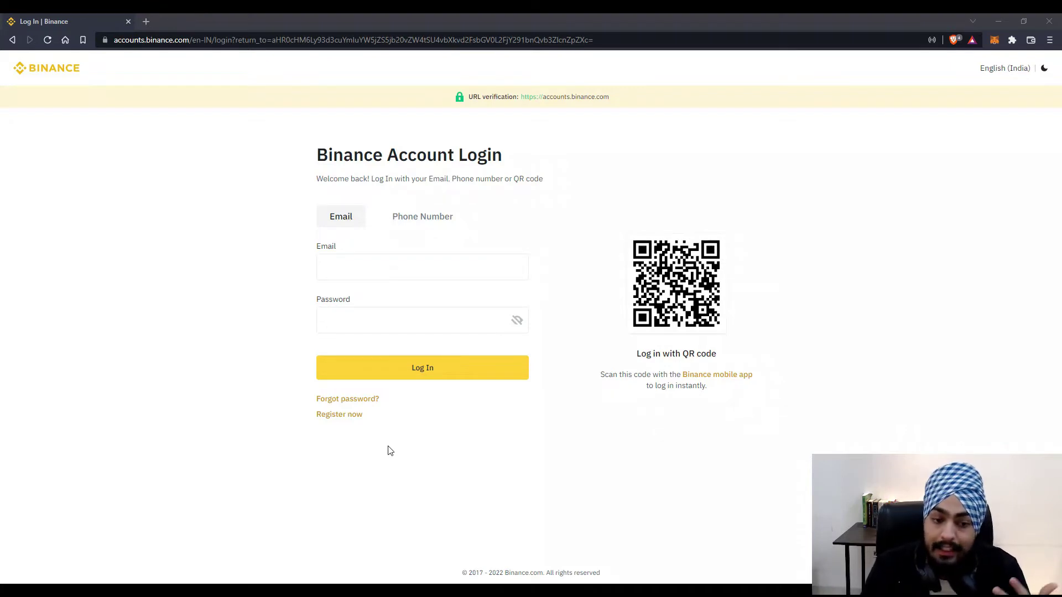
click(347, 421)
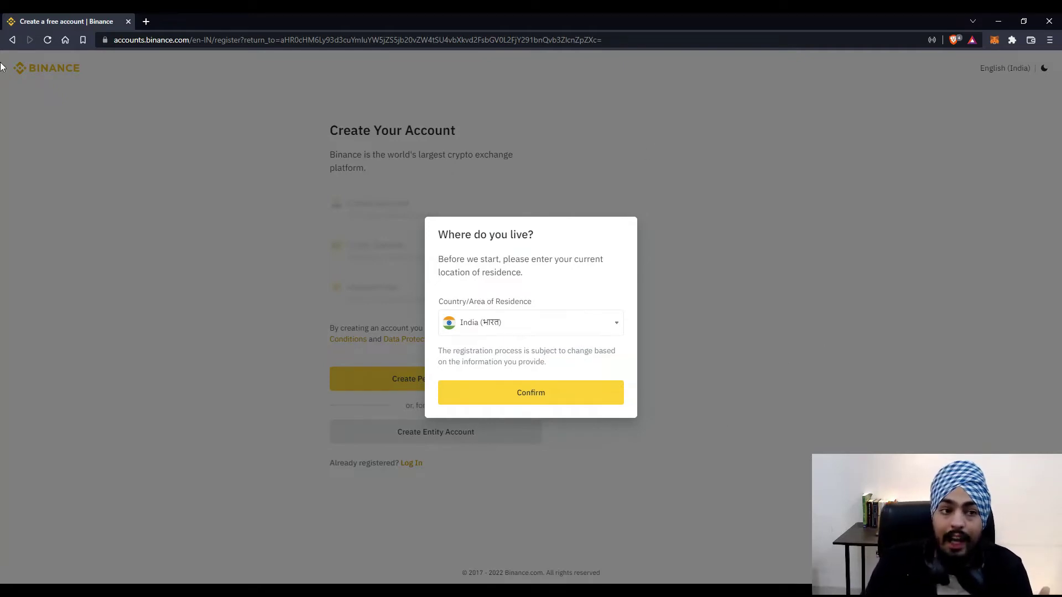
Go back from registration to the login page to reach Wallet Overview.
click(11, 42)
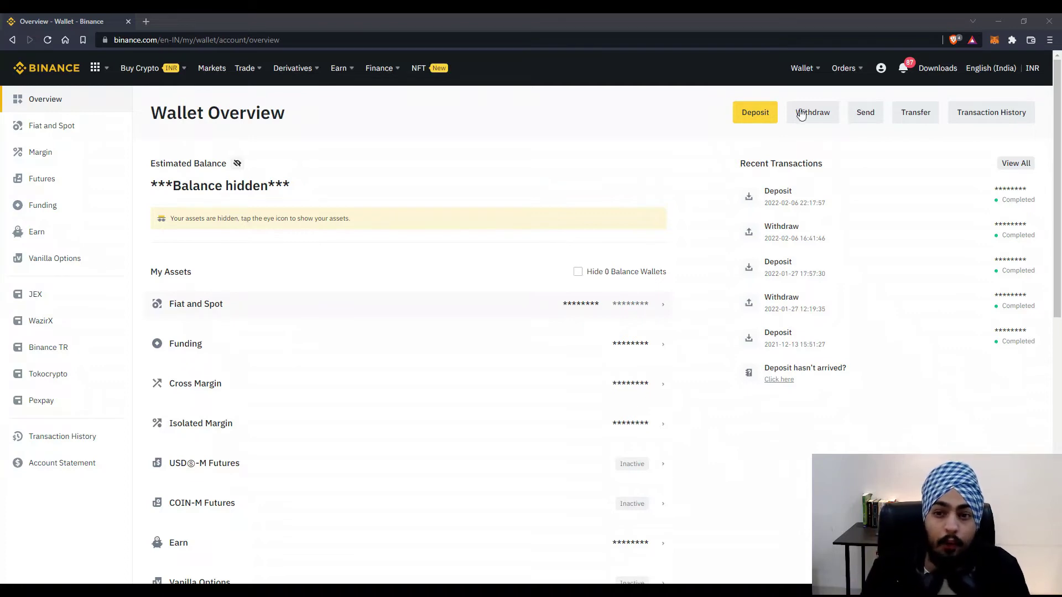
Open Fiat and Spot from the Wallet header menu.
mouse_move(808, 75)
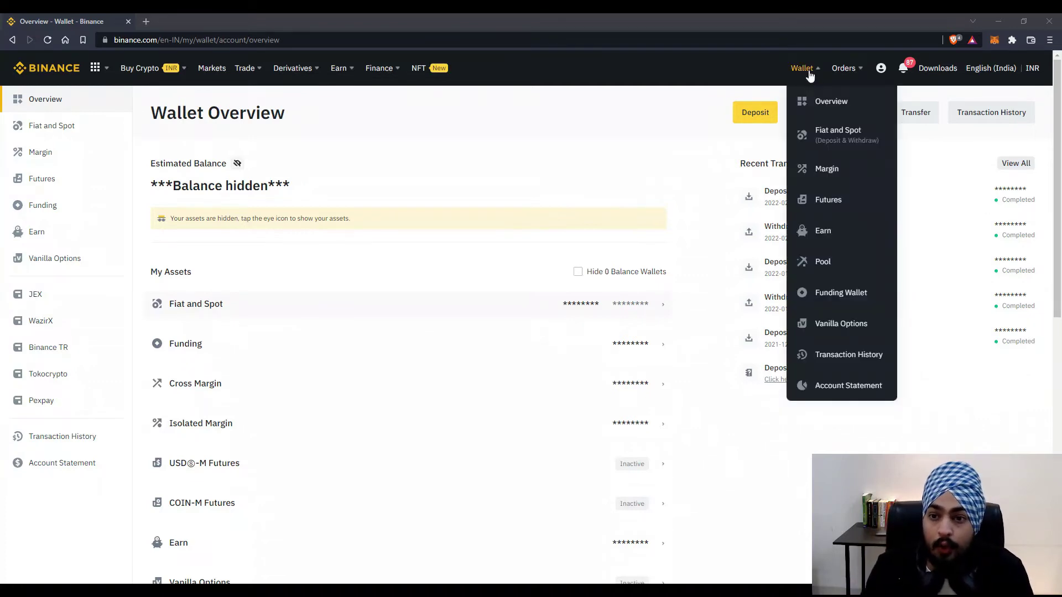
click(835, 138)
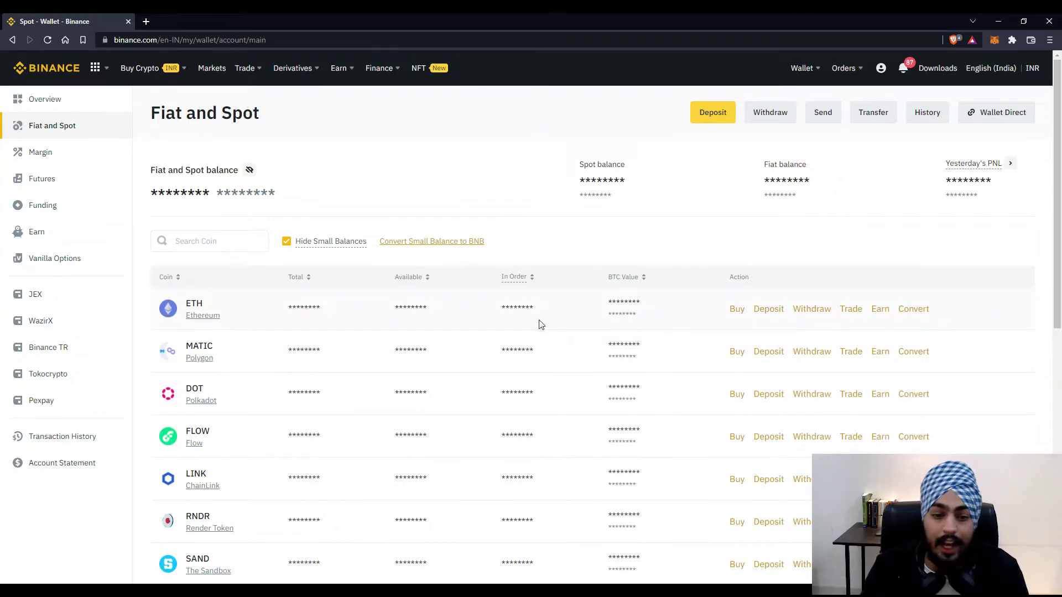
Review the coin list, then start a Withdraw from the MATIC row.
scroll(540, 324, down, 1)
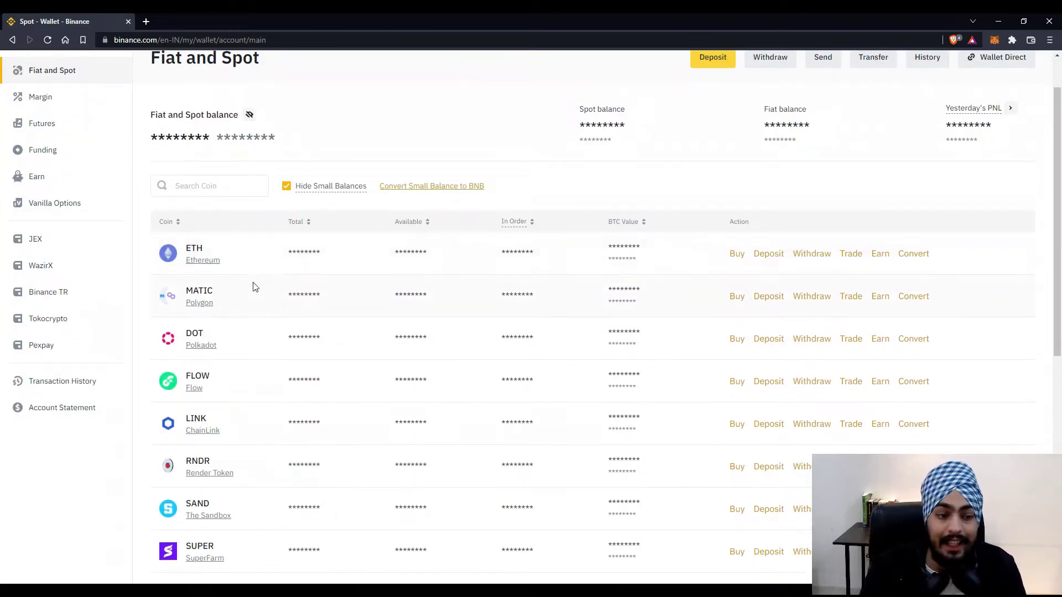
scroll(280, 391, down, 2)
scroll(404, 469, down, 2)
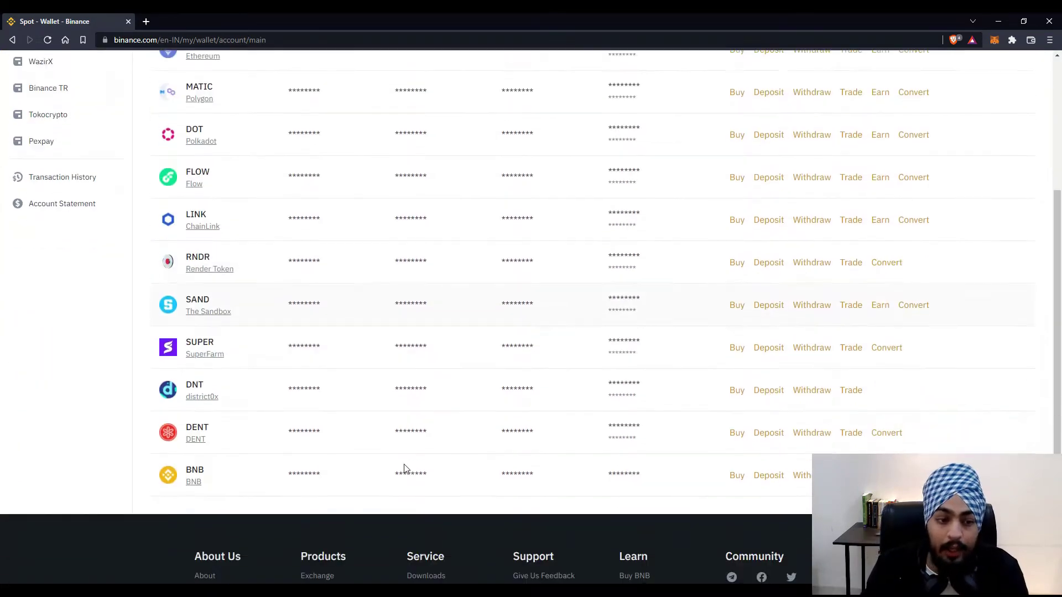
scroll(404, 469, down, 1)
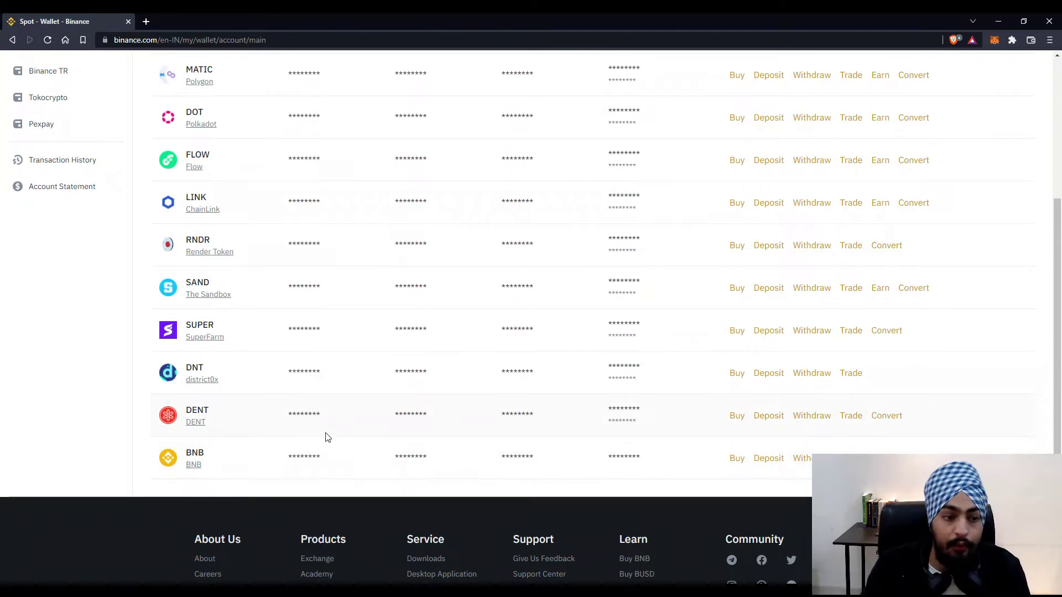
scroll(326, 438, up, 4)
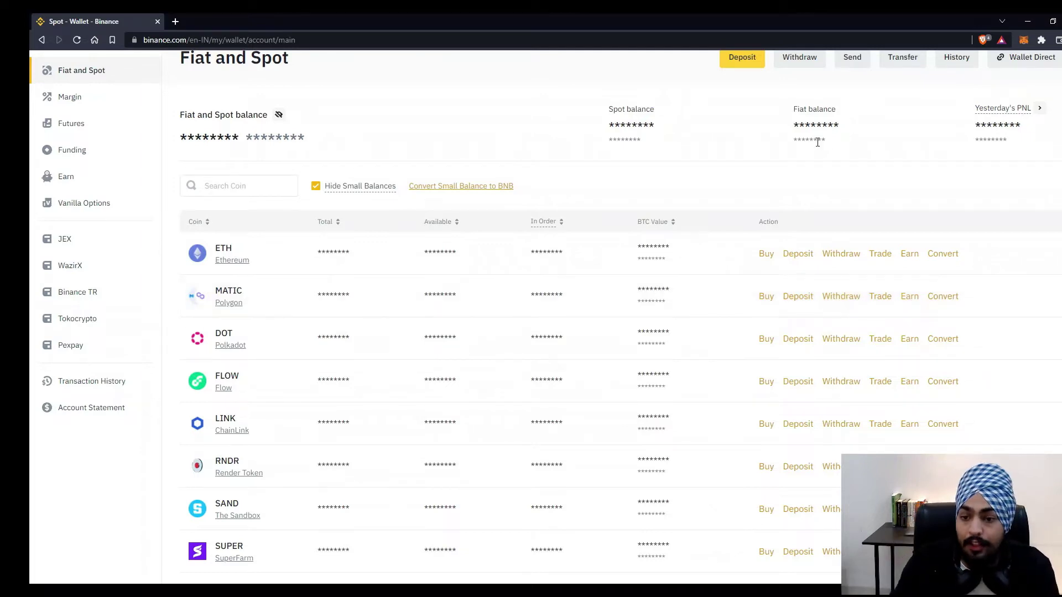
click(836, 297)
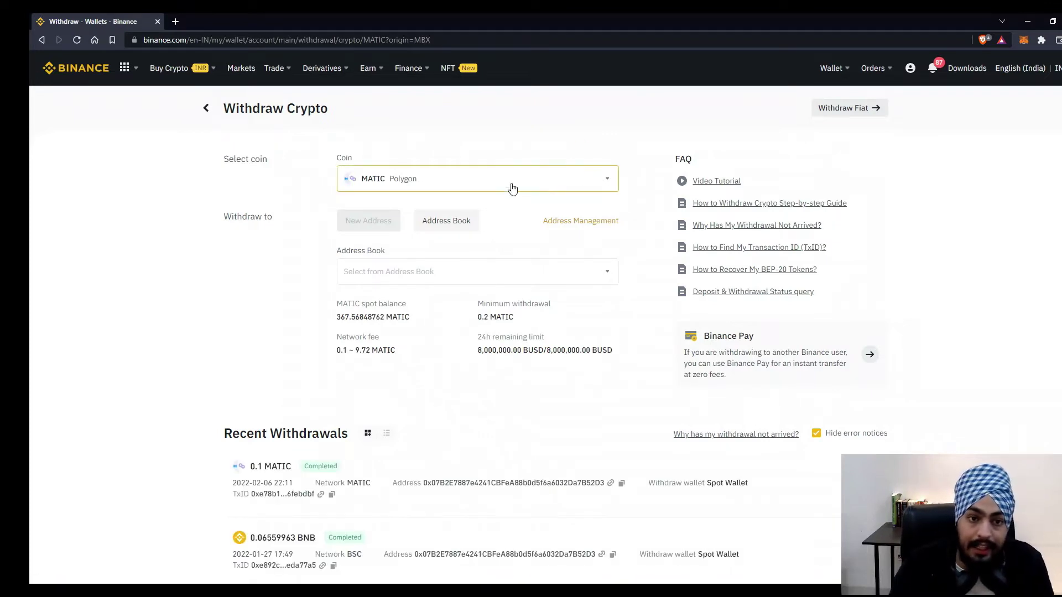
Check the MATIC coin selection and open the MetaMask wallet to view its account.
click(483, 180)
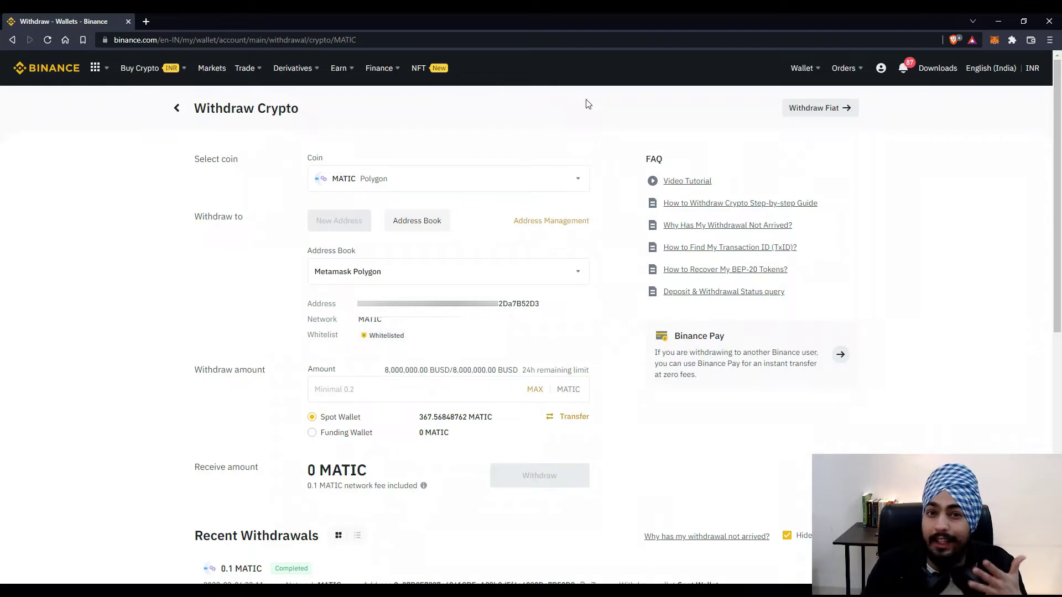
click(993, 41)
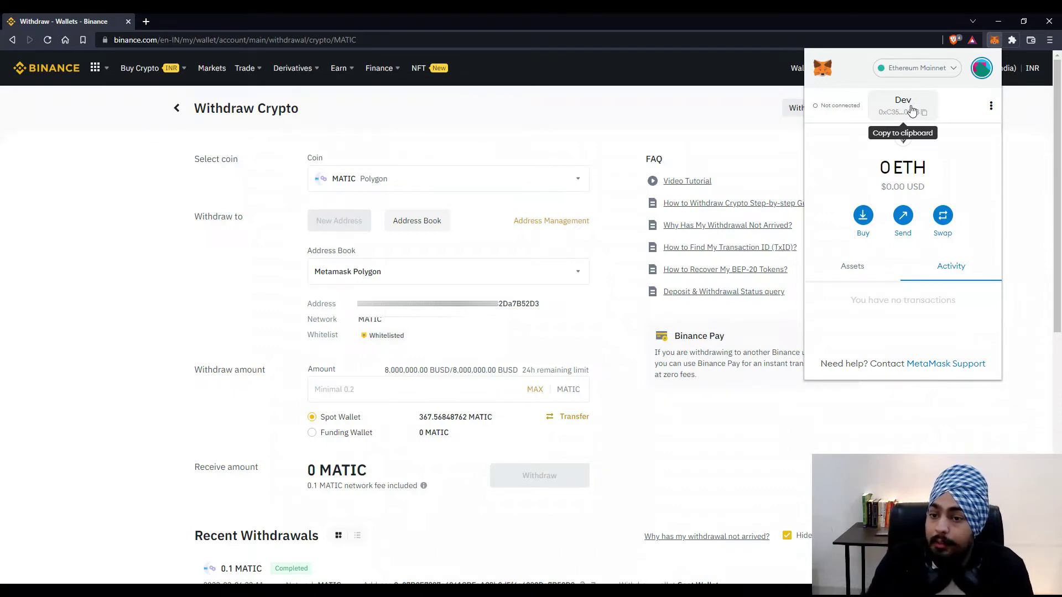
Dismiss the MetaMask popup to reveal the MATIC withdrawal form.
click(1011, 104)
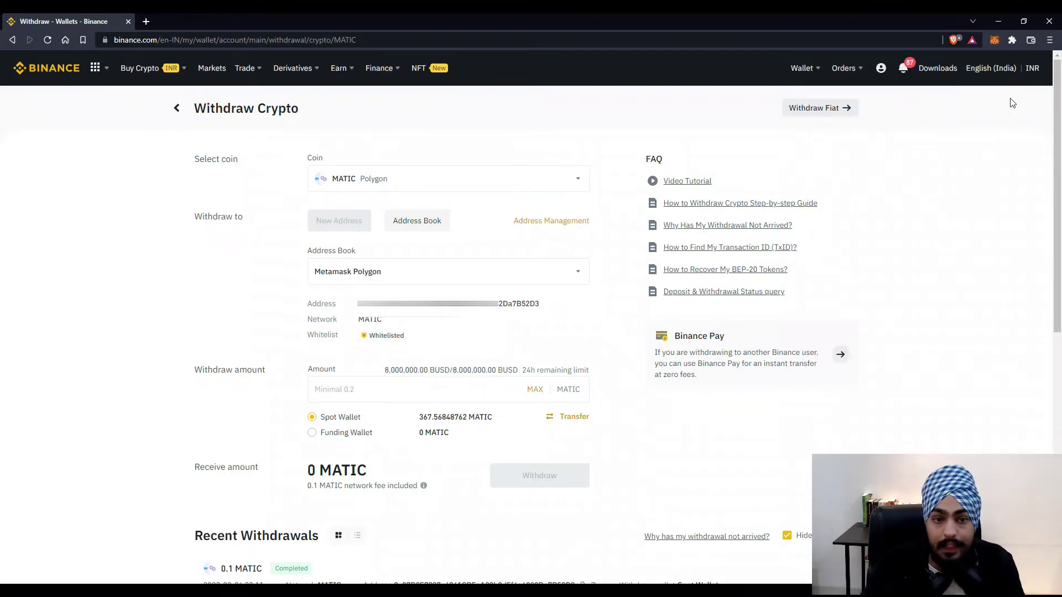
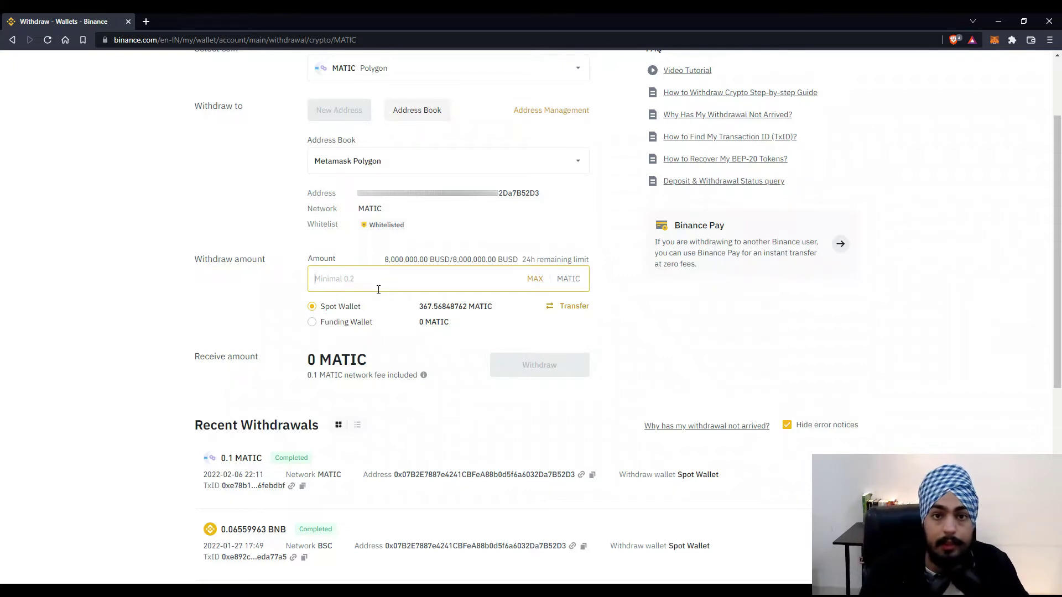
Enter 0.2 MATIC from the Spot Wallet, leaving 0.1 MATIC received after the fee.
text(0)
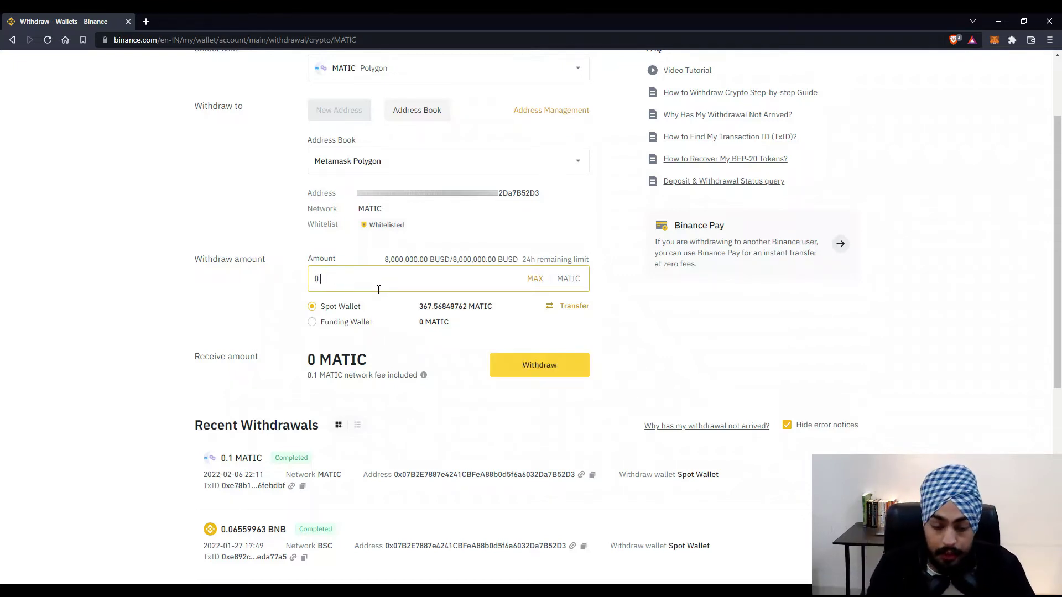
text(.2)
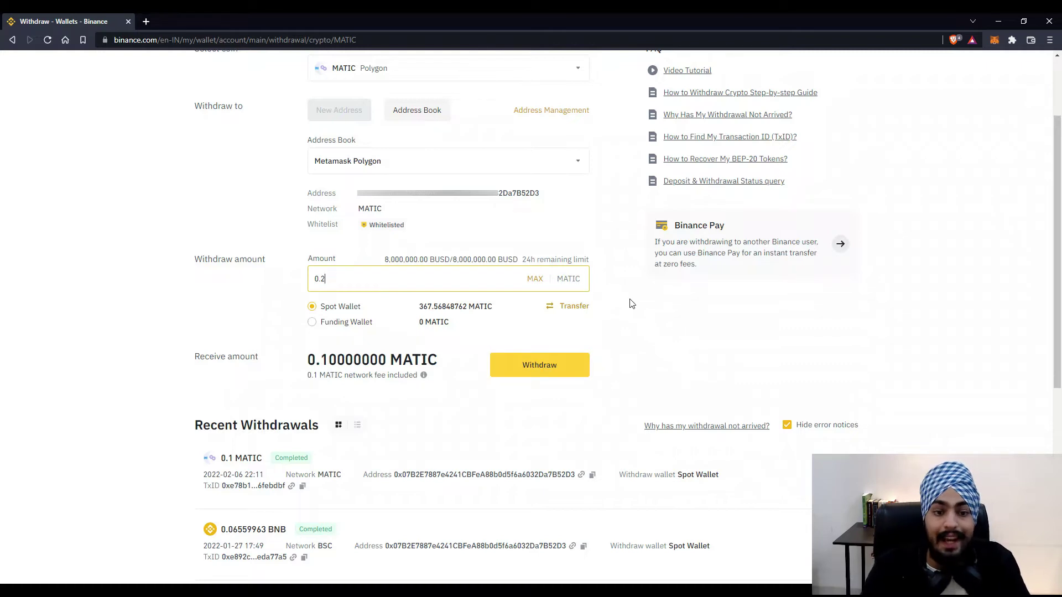
click(632, 304)
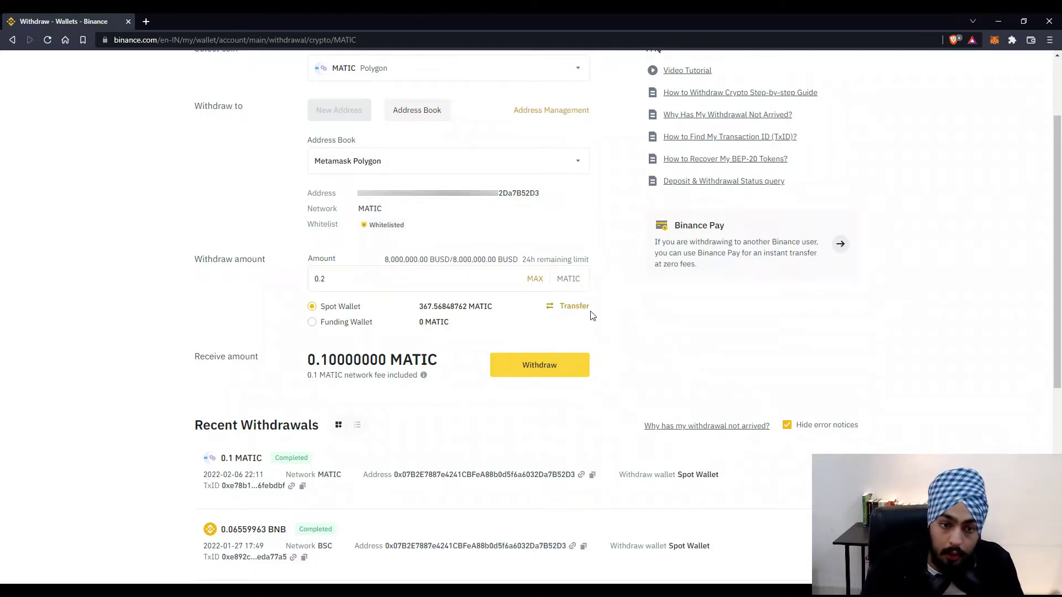
click(354, 326)
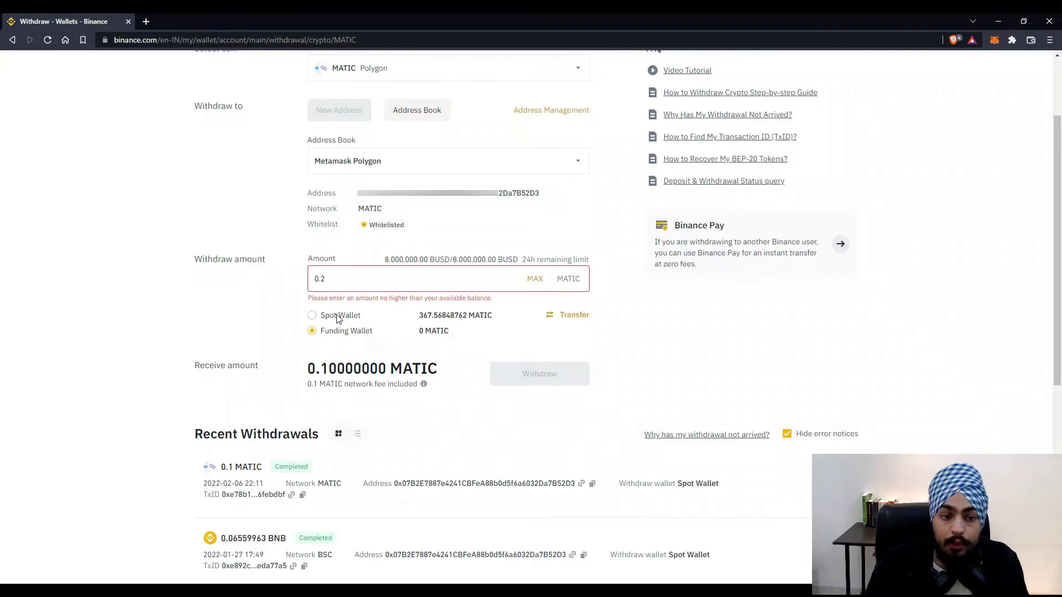
click(339, 319)
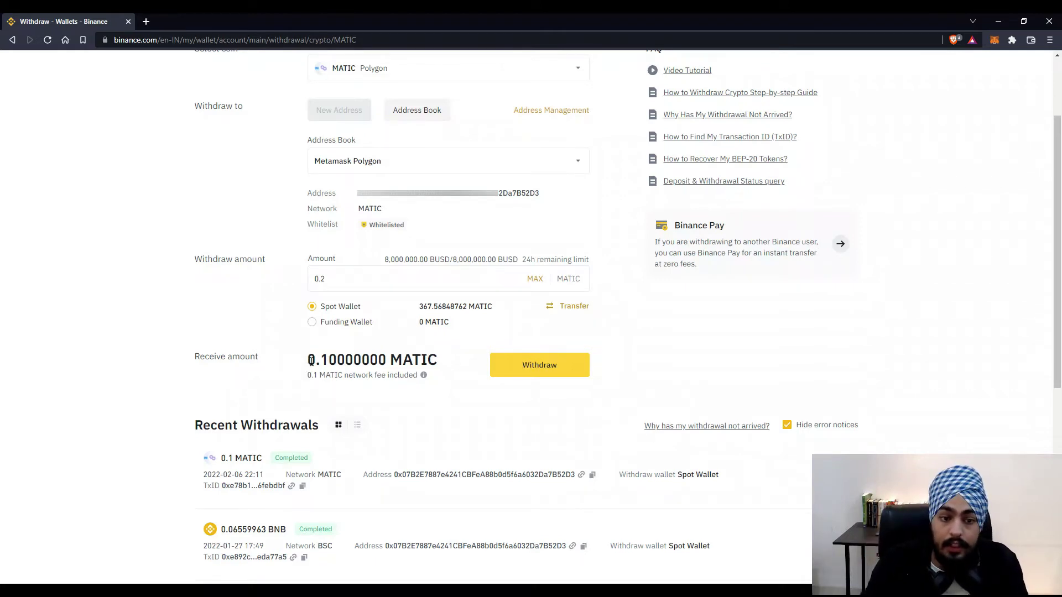
drag(308, 360, 351, 360)
click(400, 406)
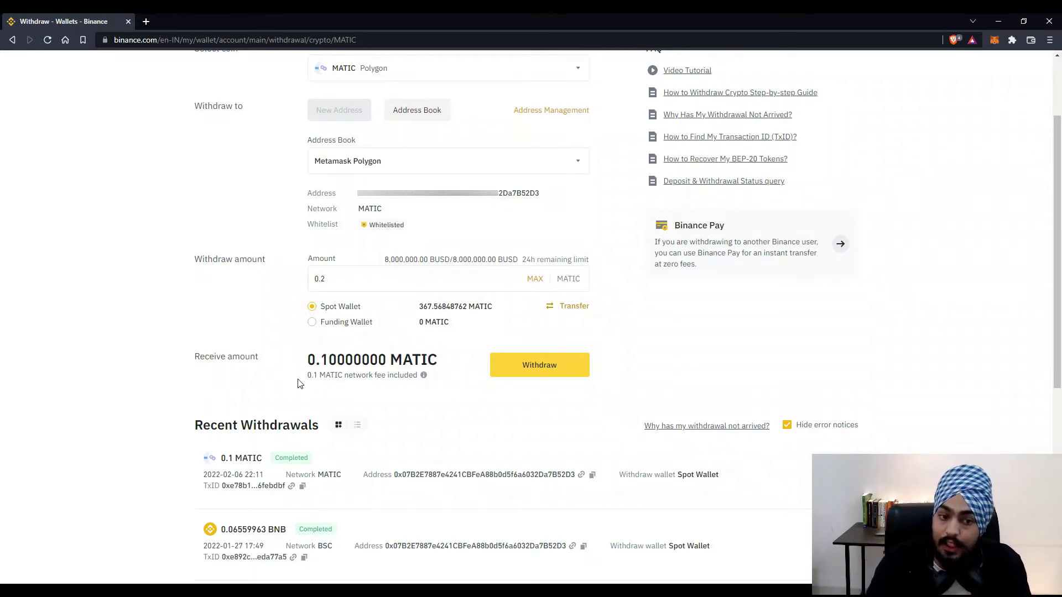
mouse_move(424, 376)
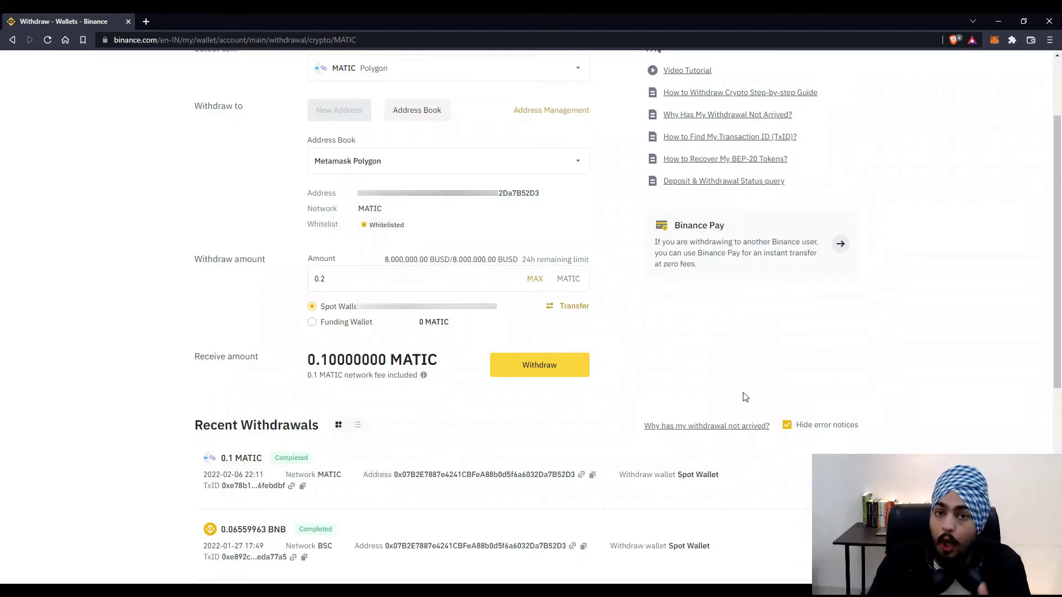
Submit the withdrawal, then acknowledge and confirm the Risk Warning.
scroll(634, 396, up, 2)
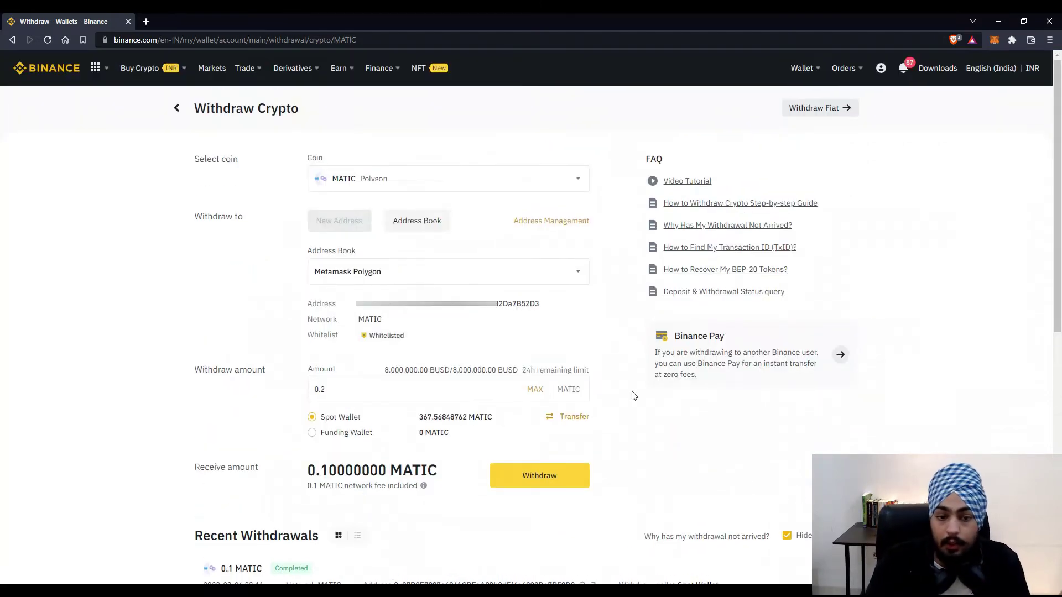
key(Return)
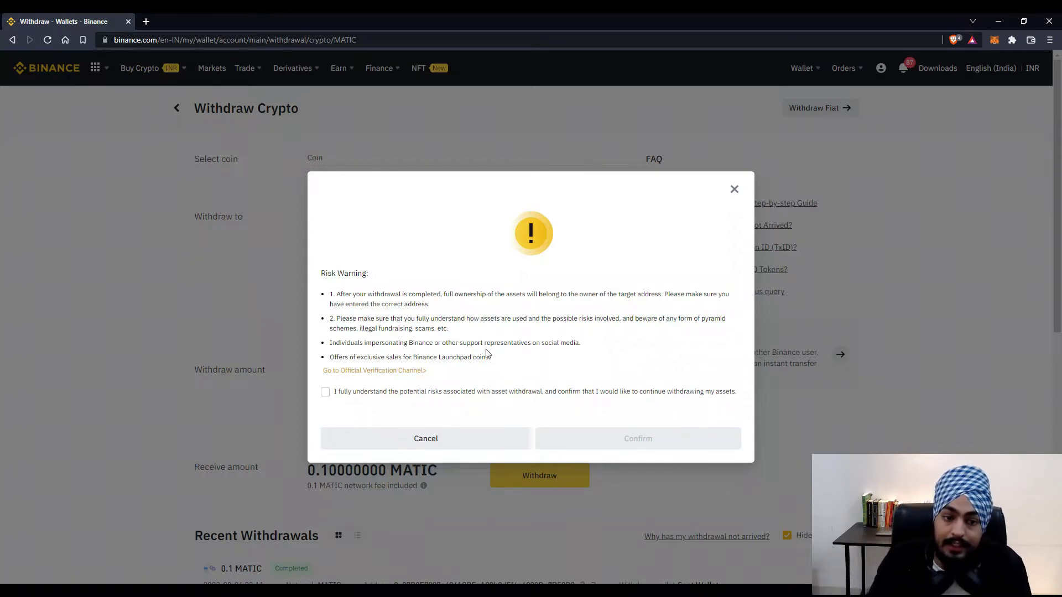
click(380, 394)
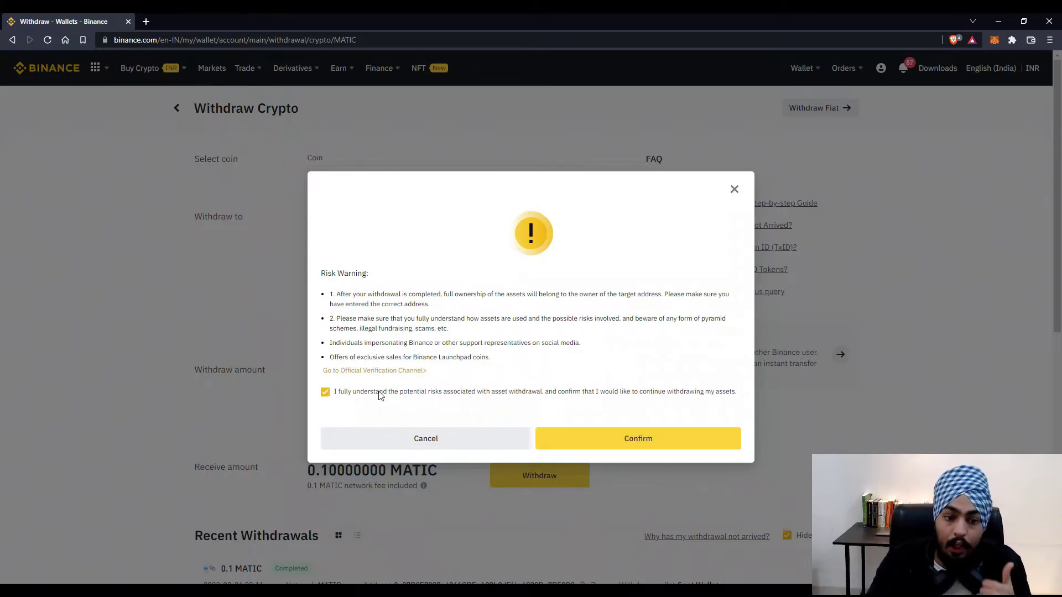
click(621, 440)
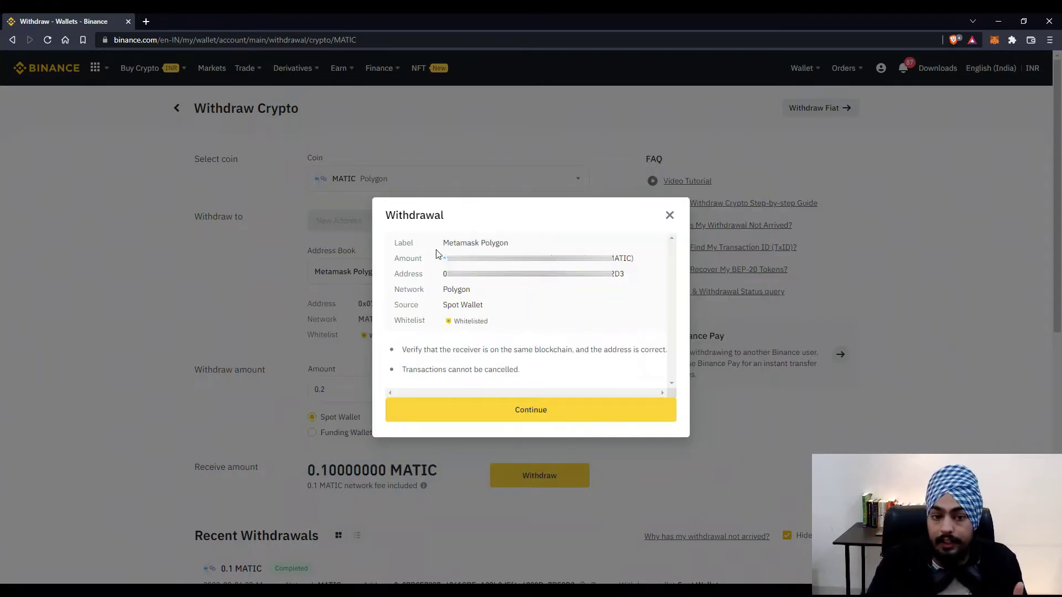
Check the Metamask Polygon label, amount and Polygon network in the summary, then submit it.
drag(444, 242, 652, 254)
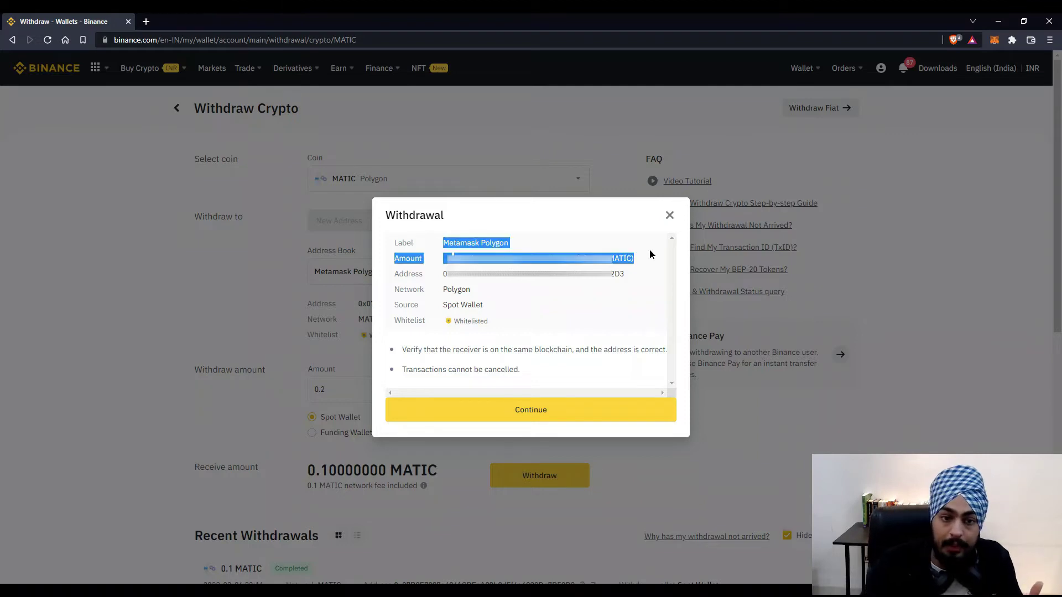
click(555, 290)
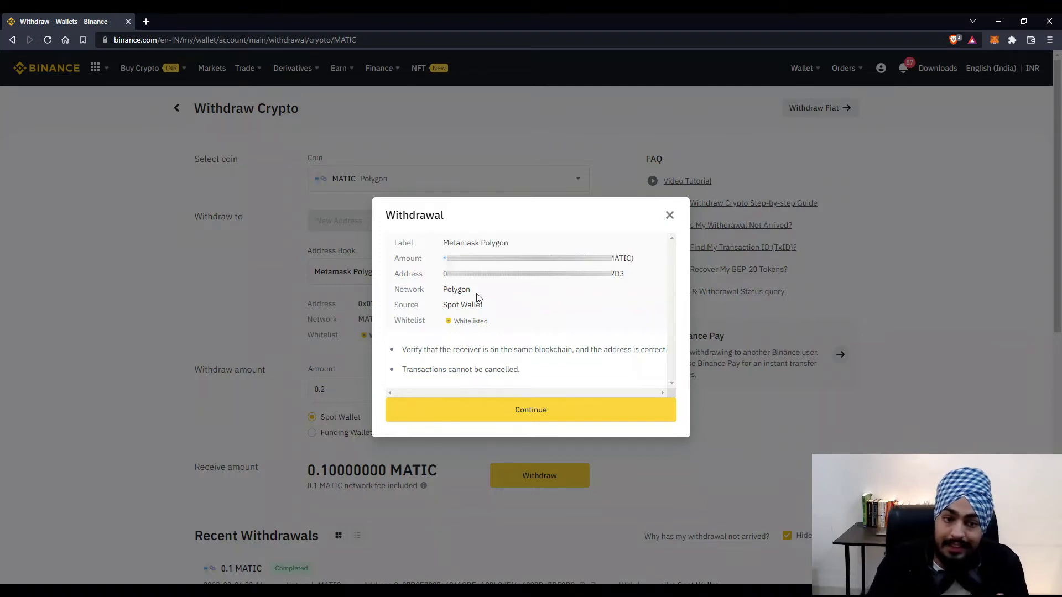
drag(471, 289, 452, 290)
click(555, 297)
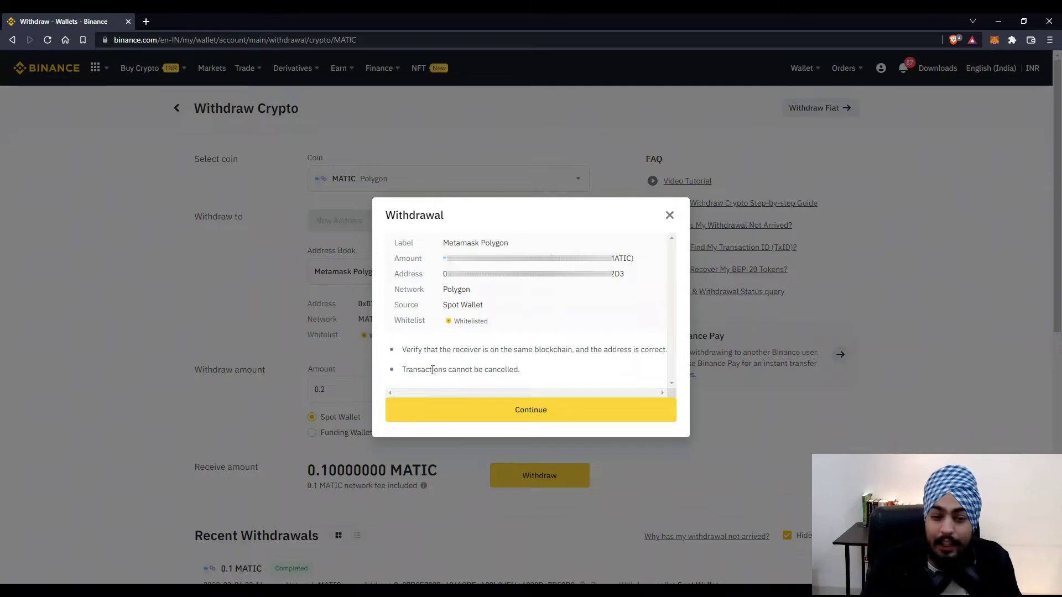
click(537, 416)
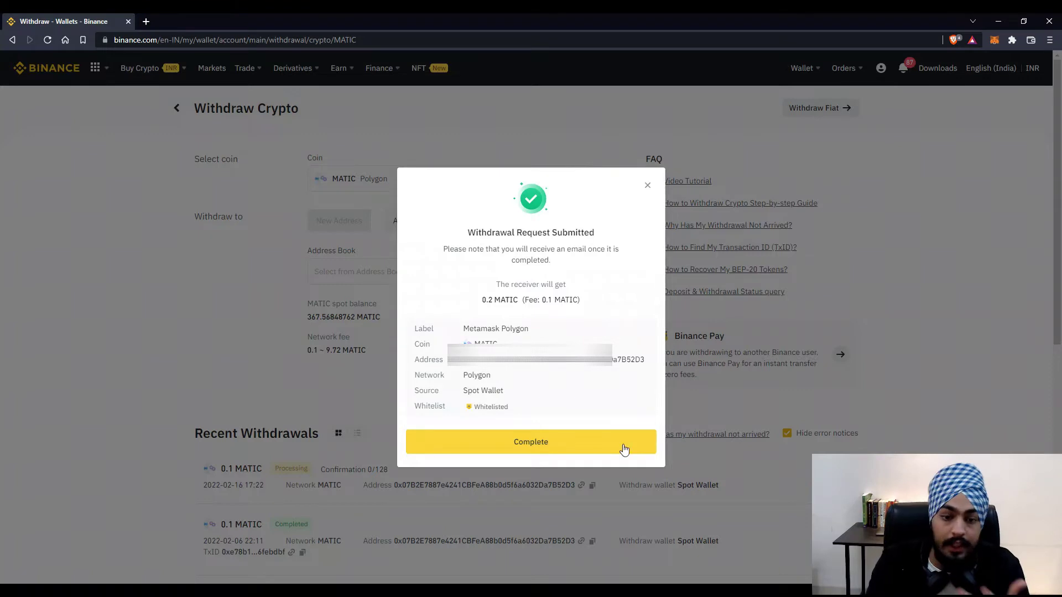
Dismiss the Withdrawal Request Submitted notice and open the MetaMask wallet showing 0.2 MATIC.
click(536, 450)
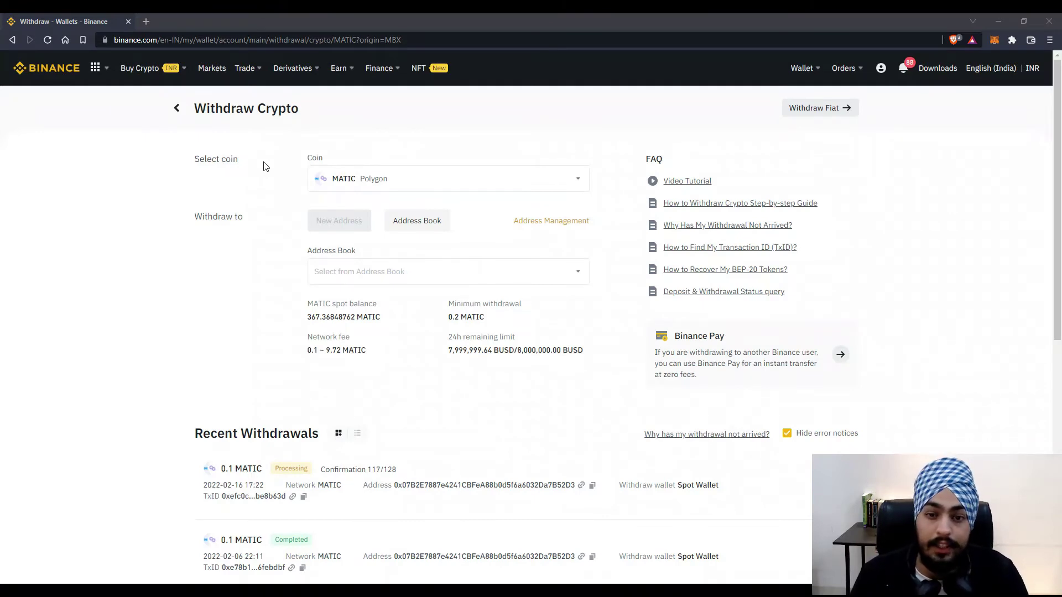
click(993, 41)
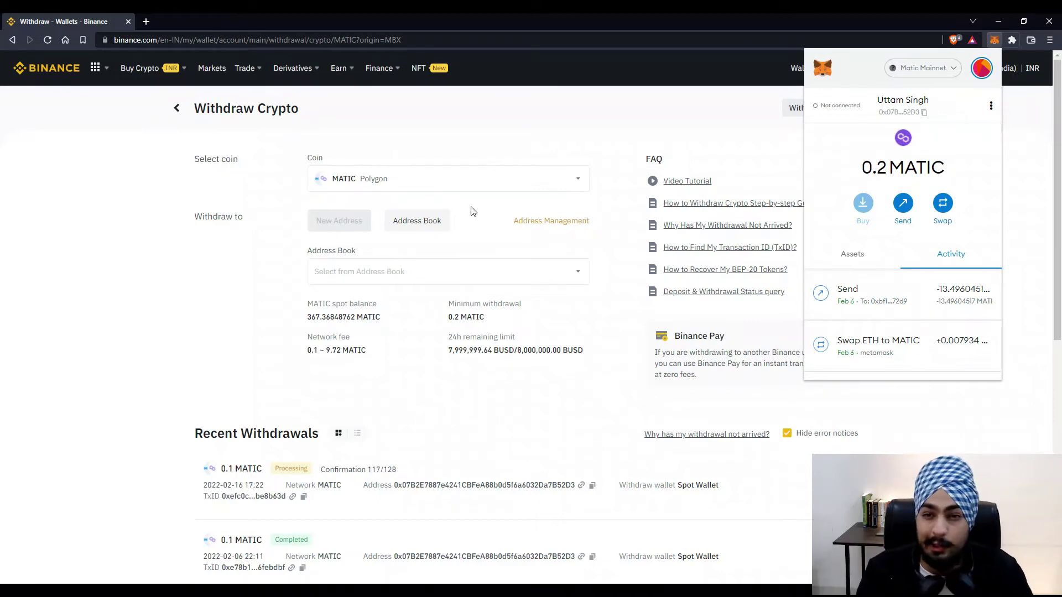
Expand MetaMask into a full browser tab, then go back to the Binance Withdraw tab.
click(991, 106)
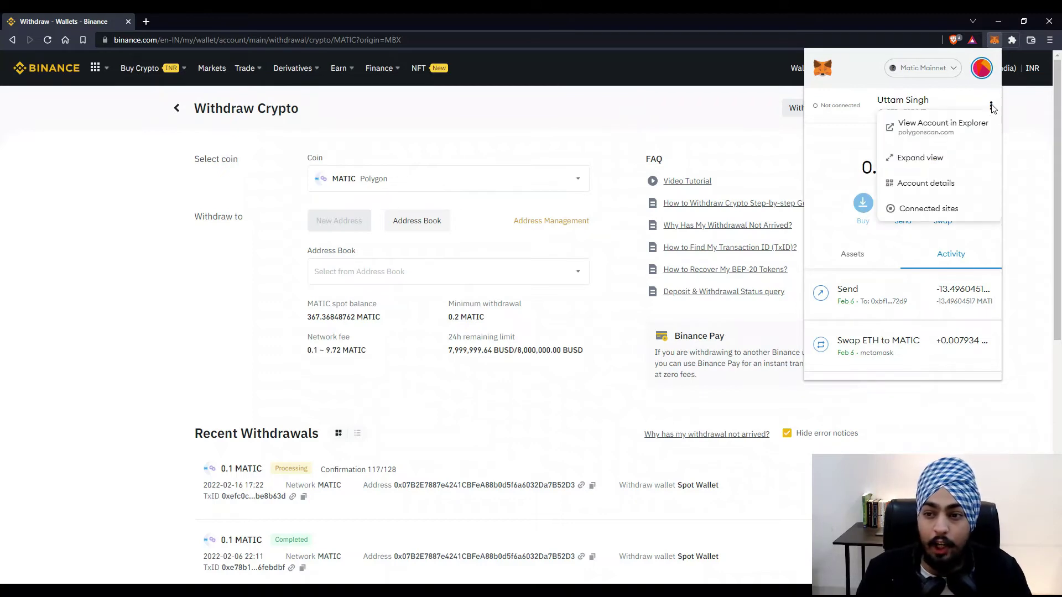
click(932, 158)
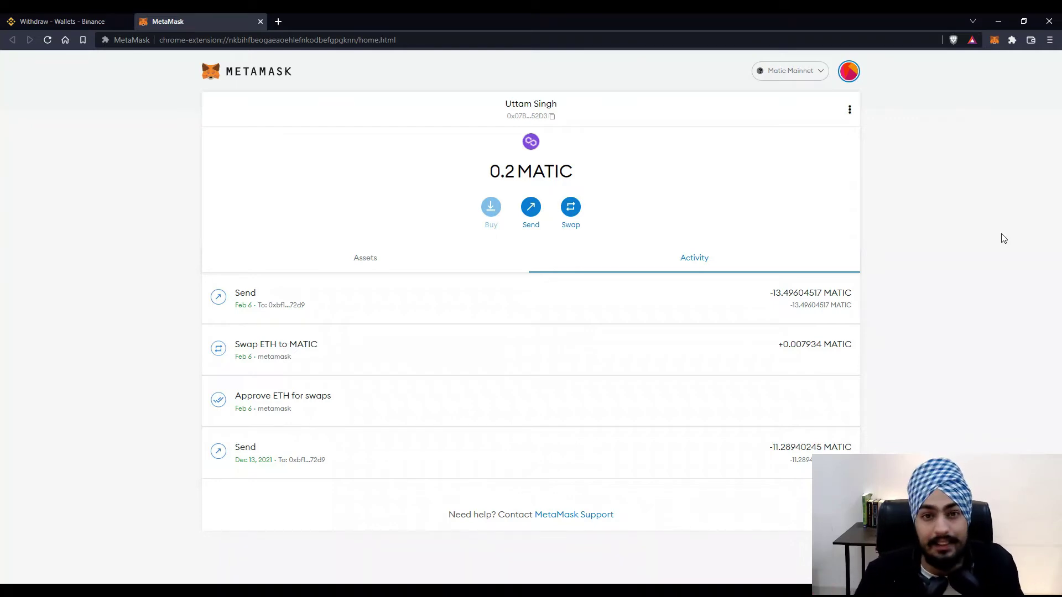
click(77, 20)
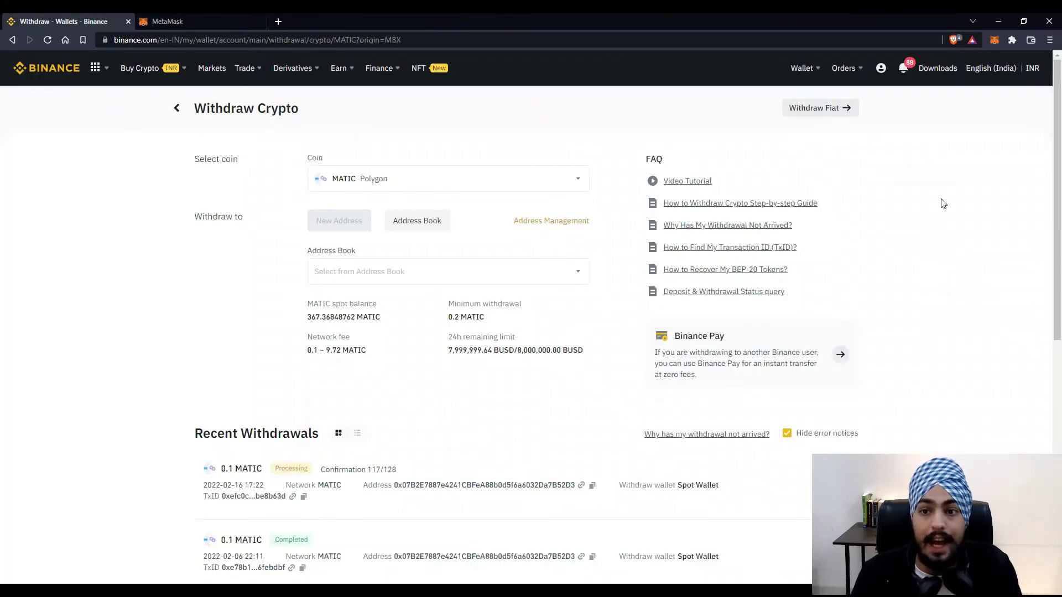
Go to the Fiat and Spot wallet and begin a crypto deposit.
mouse_move(812, 72)
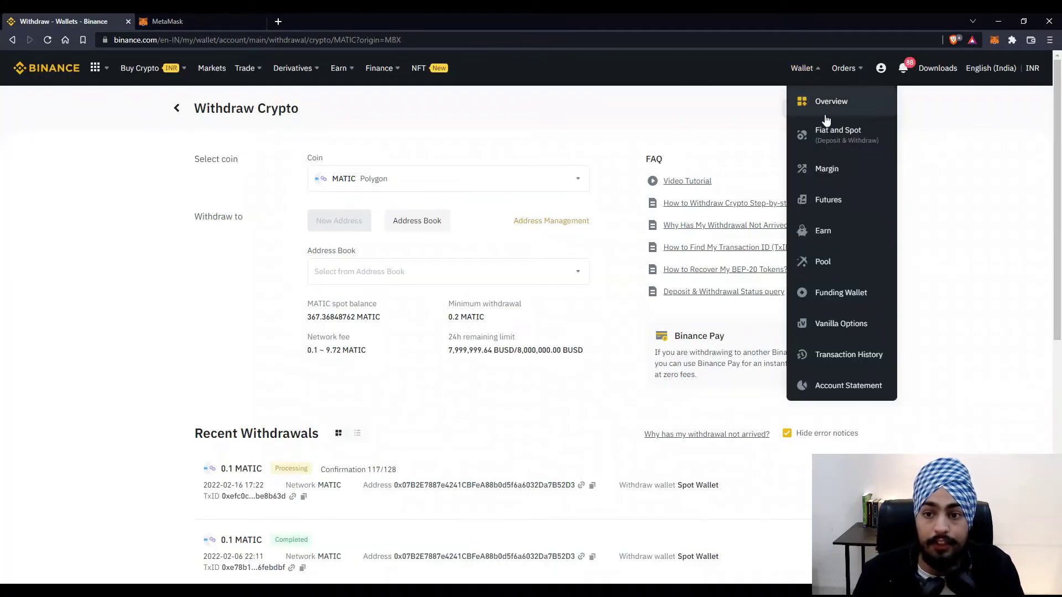
click(829, 136)
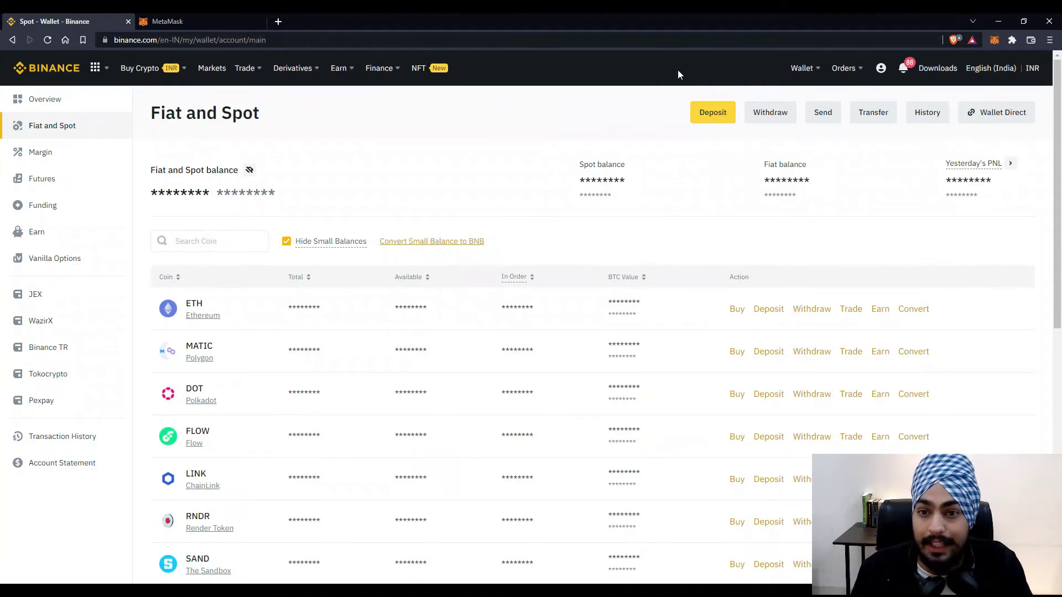
click(713, 123)
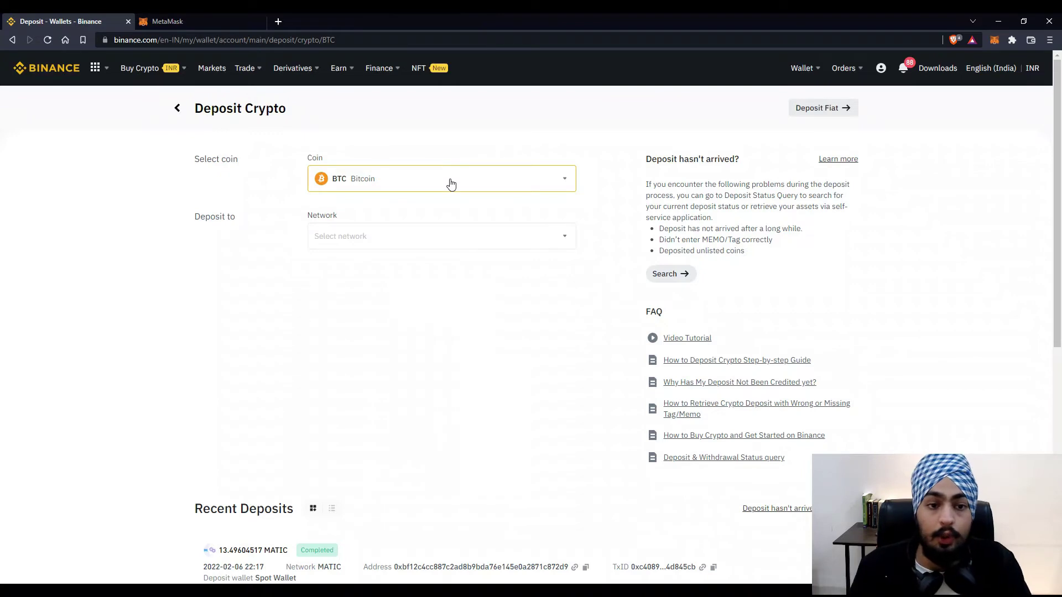
Set the deposit coin to MATIC and the network to MATIC Polygon.
click(451, 183)
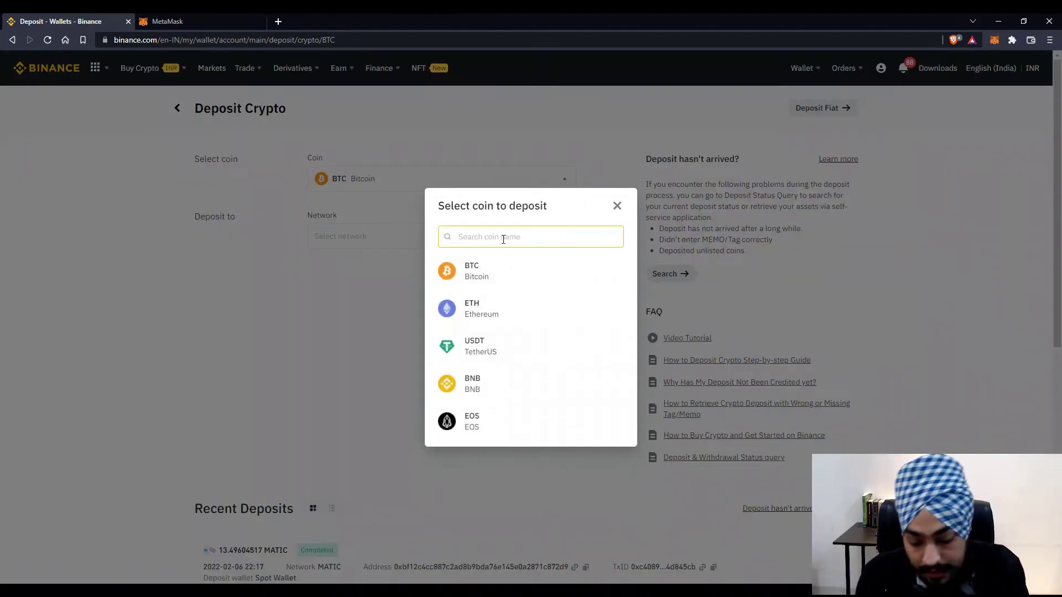
text(matic)
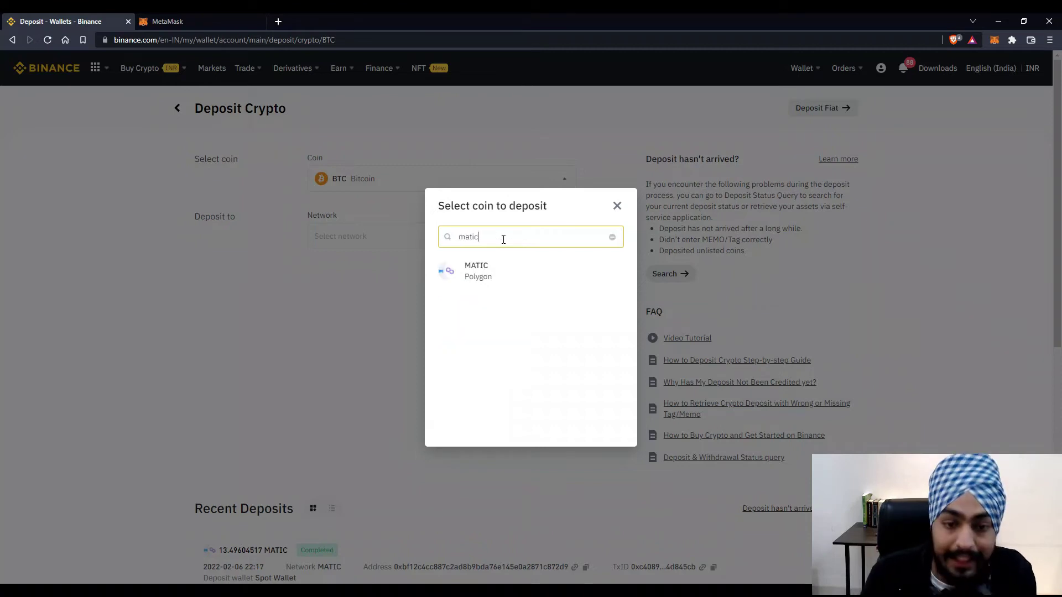
click(496, 282)
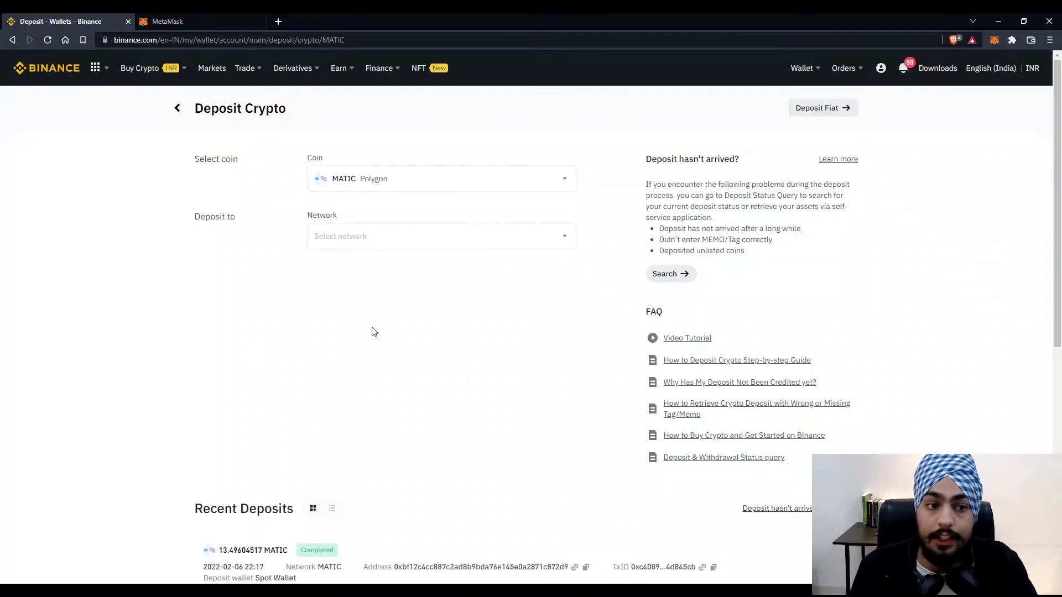
click(437, 250)
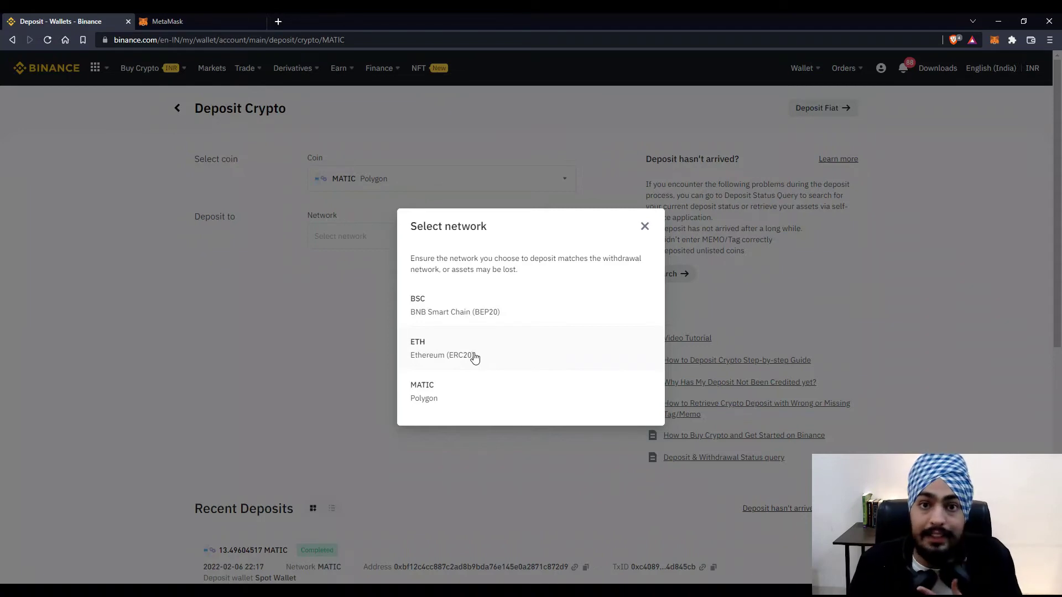
click(448, 386)
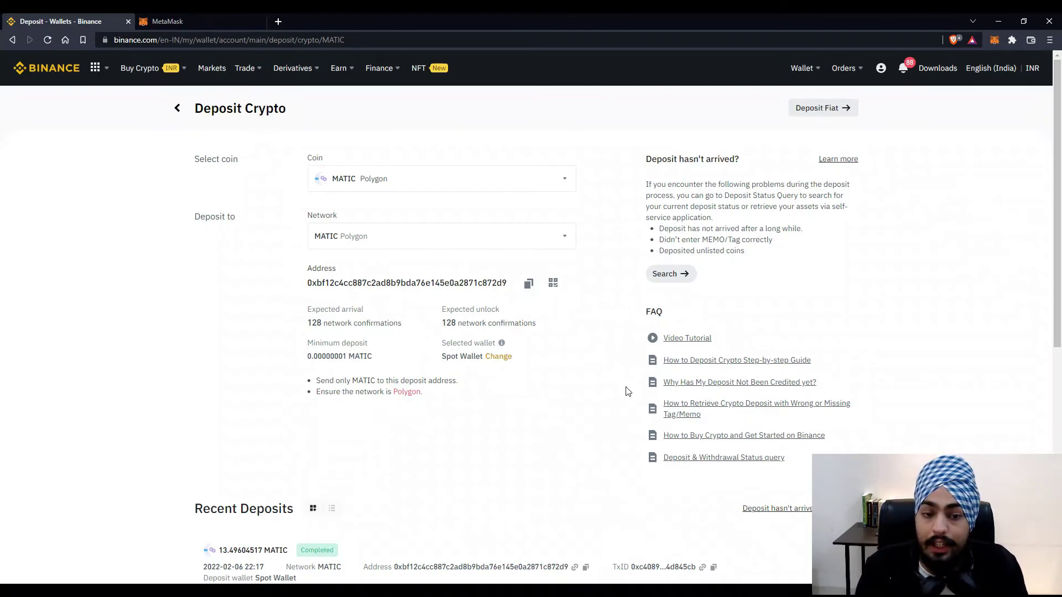
Keep Spot Wallet as the deposit wallet and copy the MATIC Polygon deposit address.
click(492, 357)
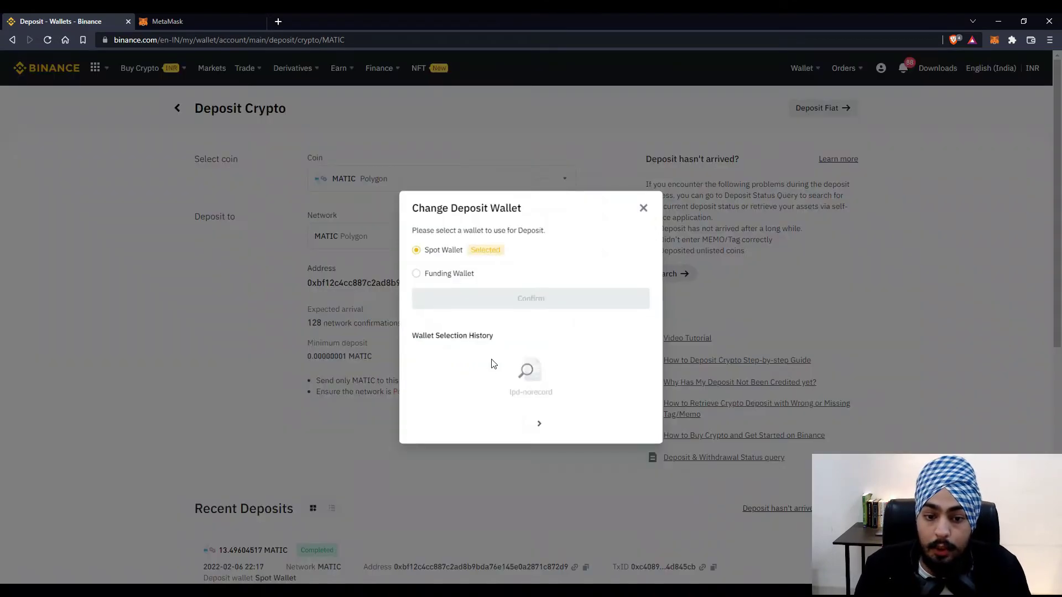
click(649, 203)
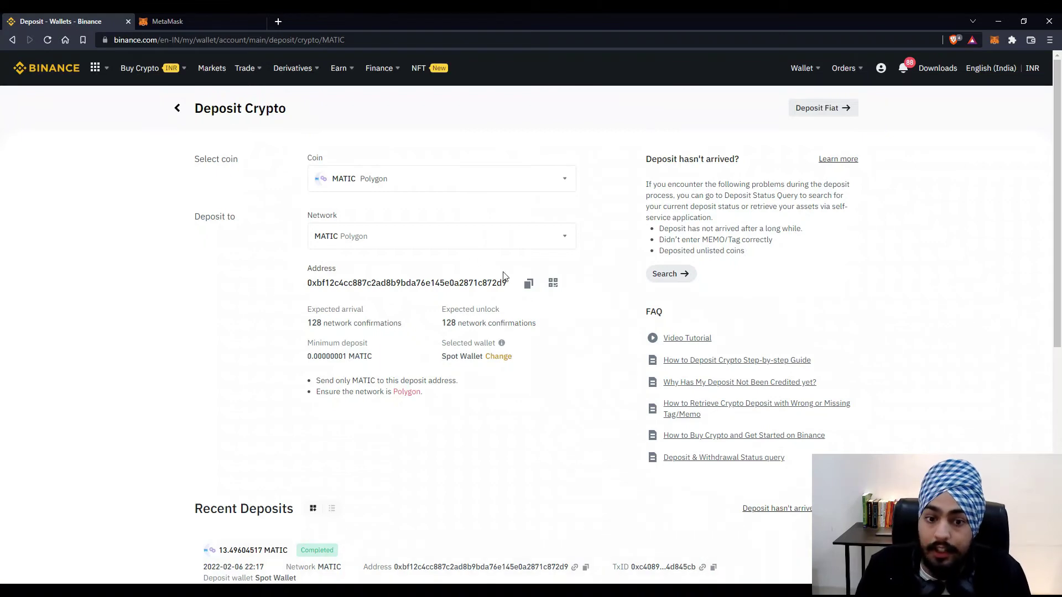
click(529, 285)
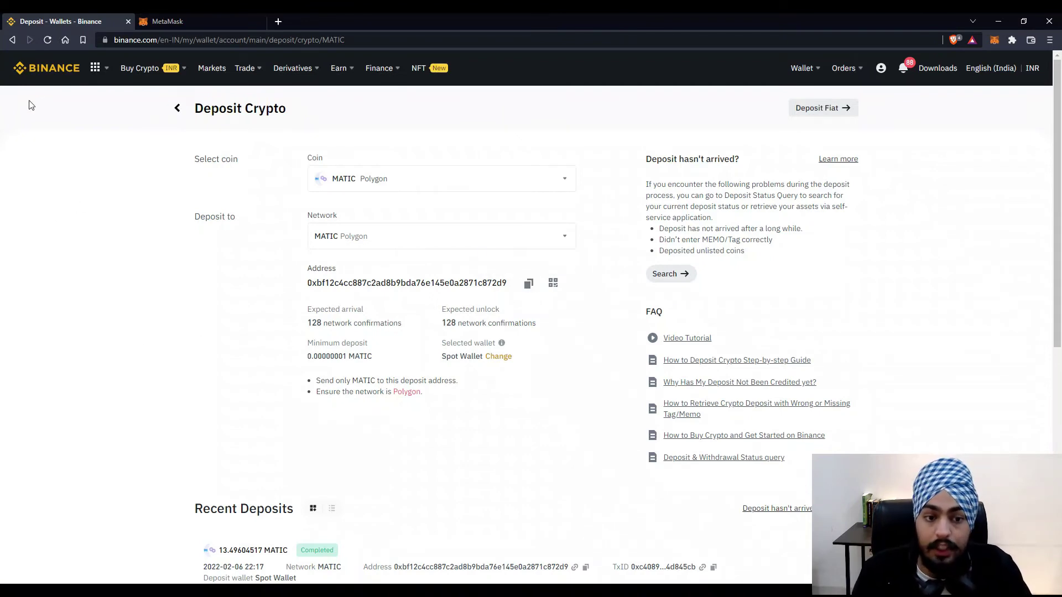
Switch to MetaMask, start a send, and paste the Binance deposit address as recipient.
click(221, 19)
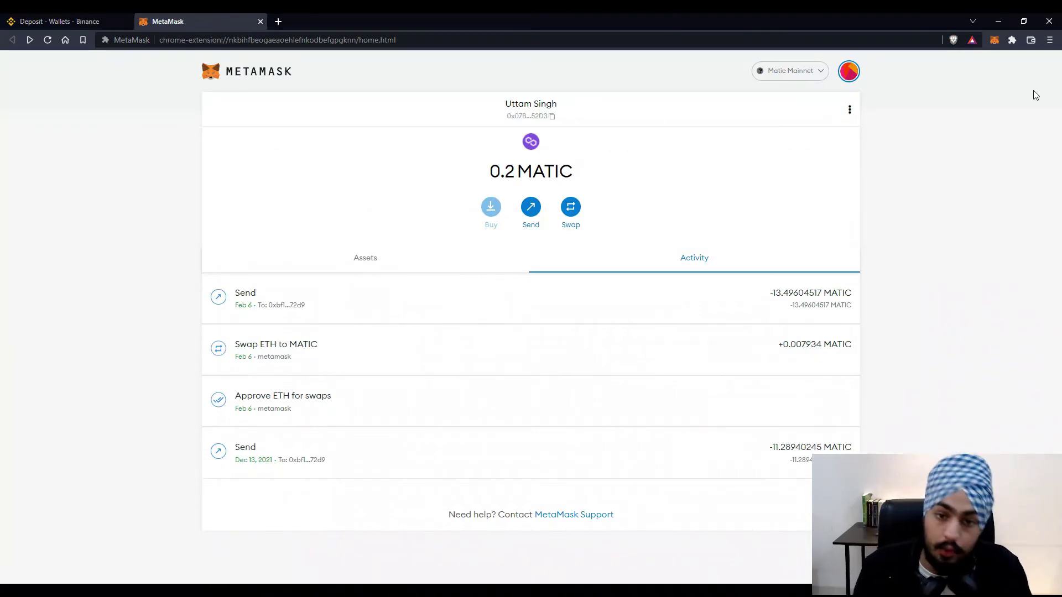
click(531, 222)
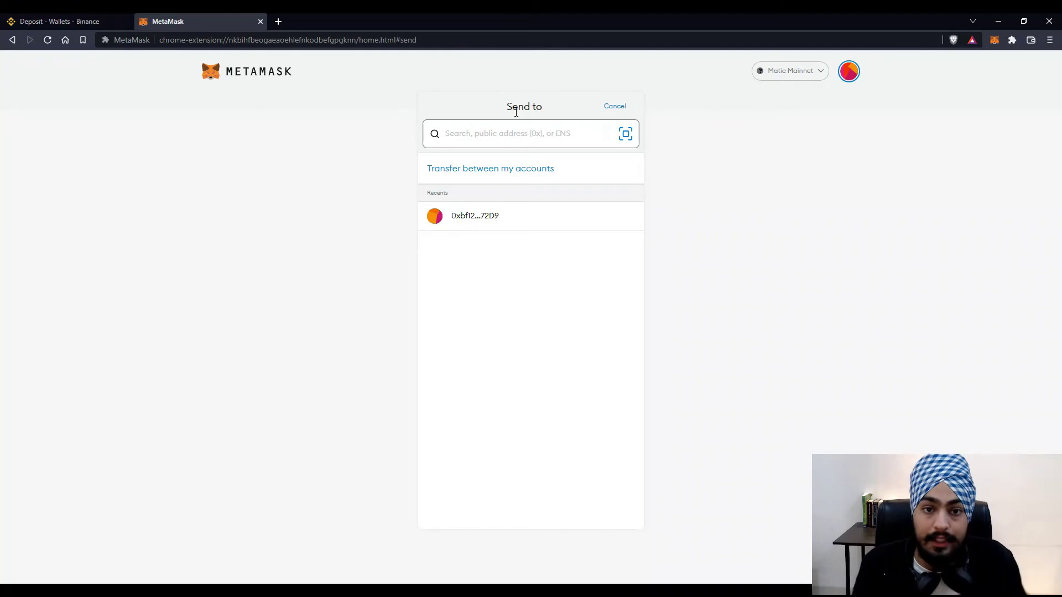
click(479, 137)
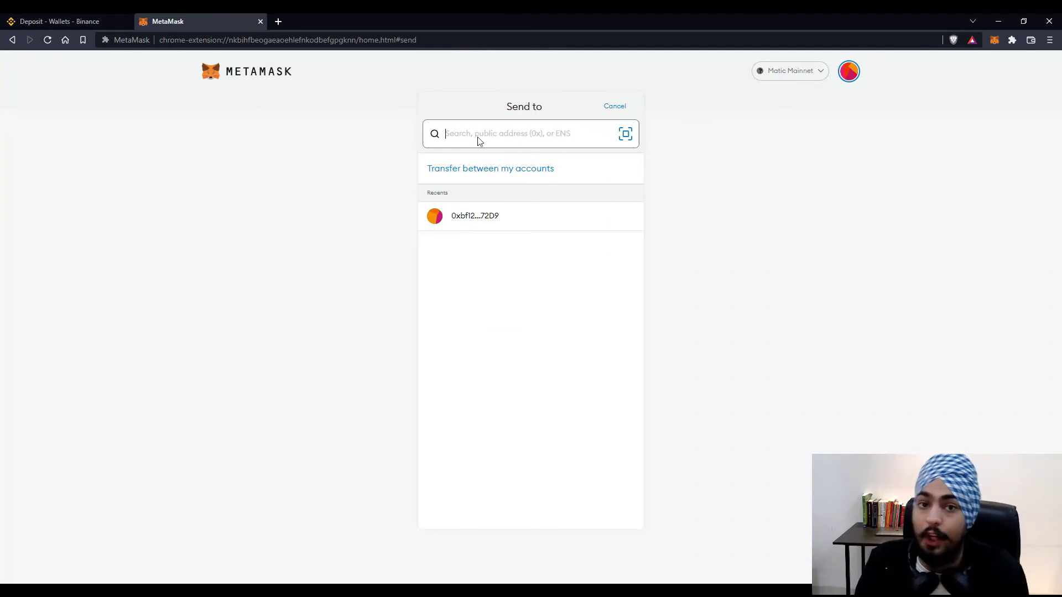
right_click(478, 138)
click(713, 203)
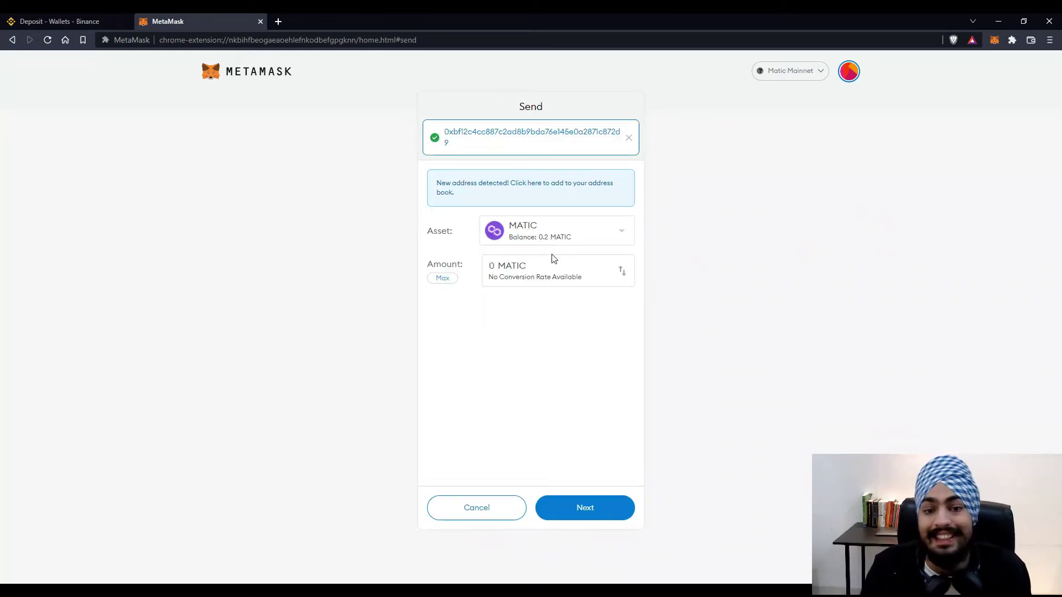
Select MATIC as the asset and enter 0.1 as the send amount.
click(579, 232)
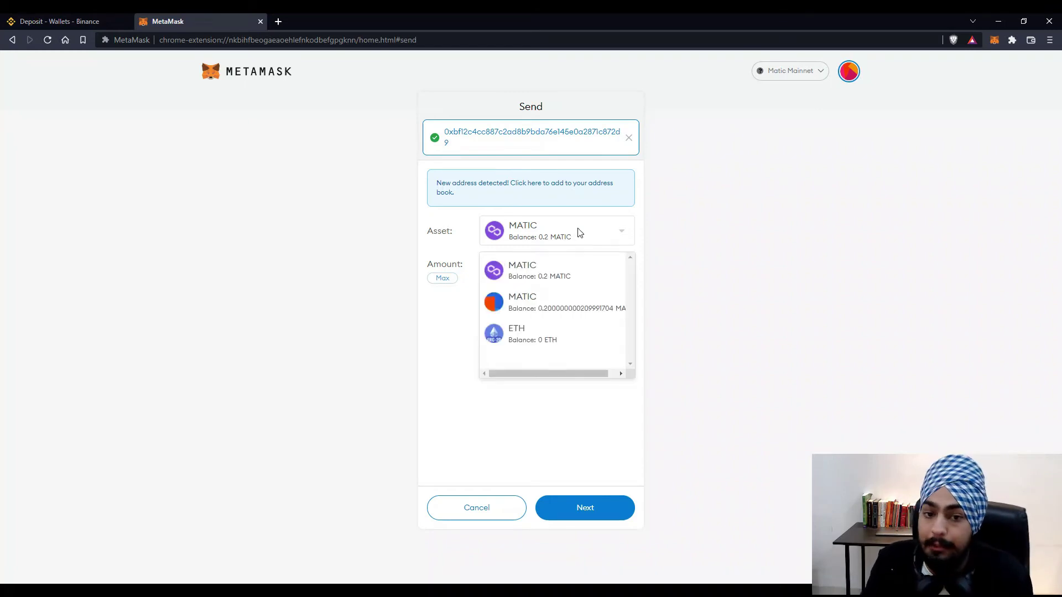
click(577, 278)
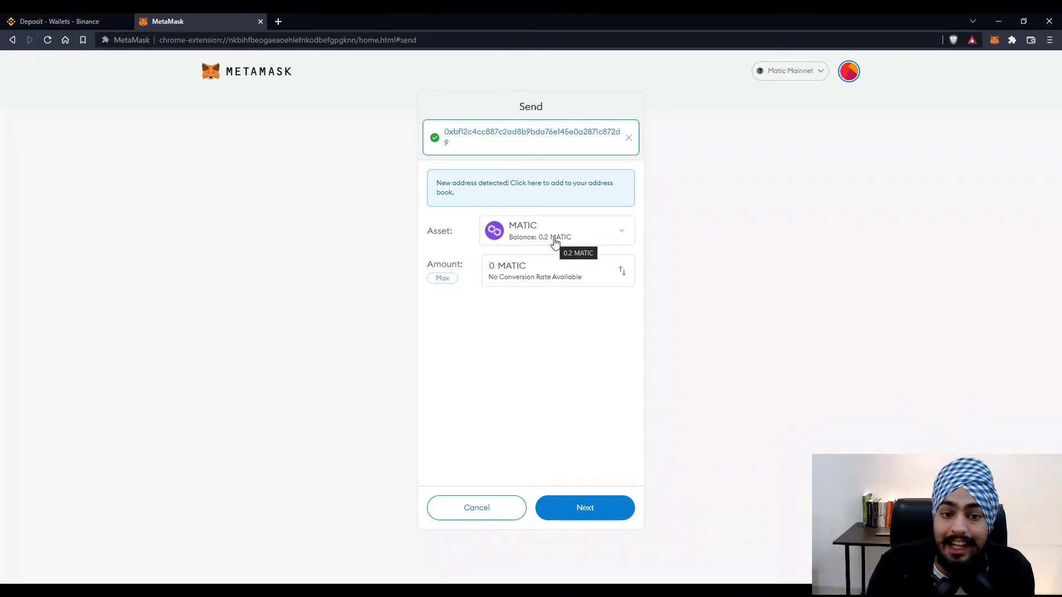
click(512, 266)
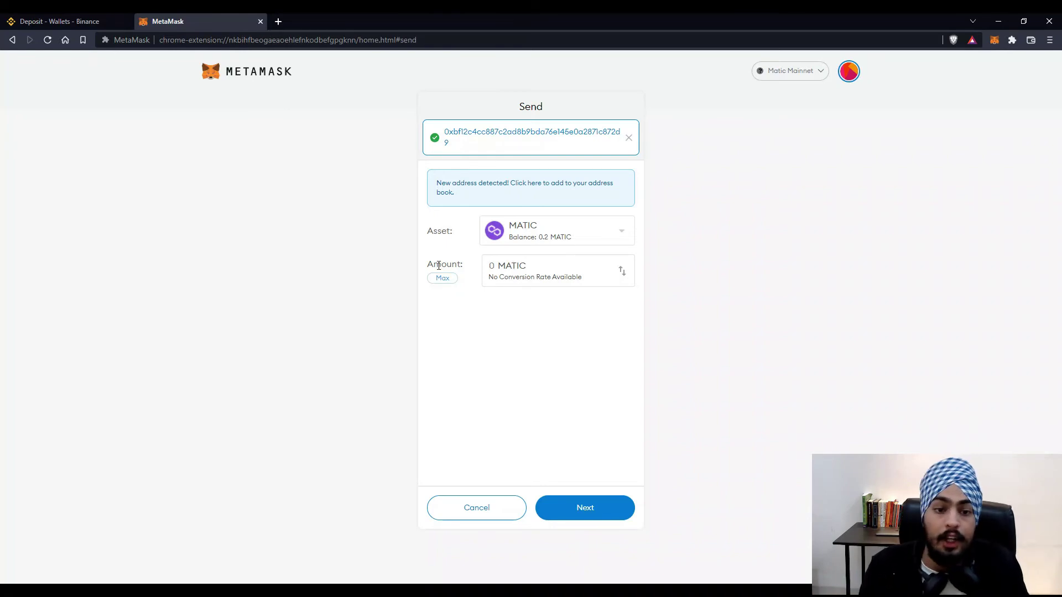
click(439, 282)
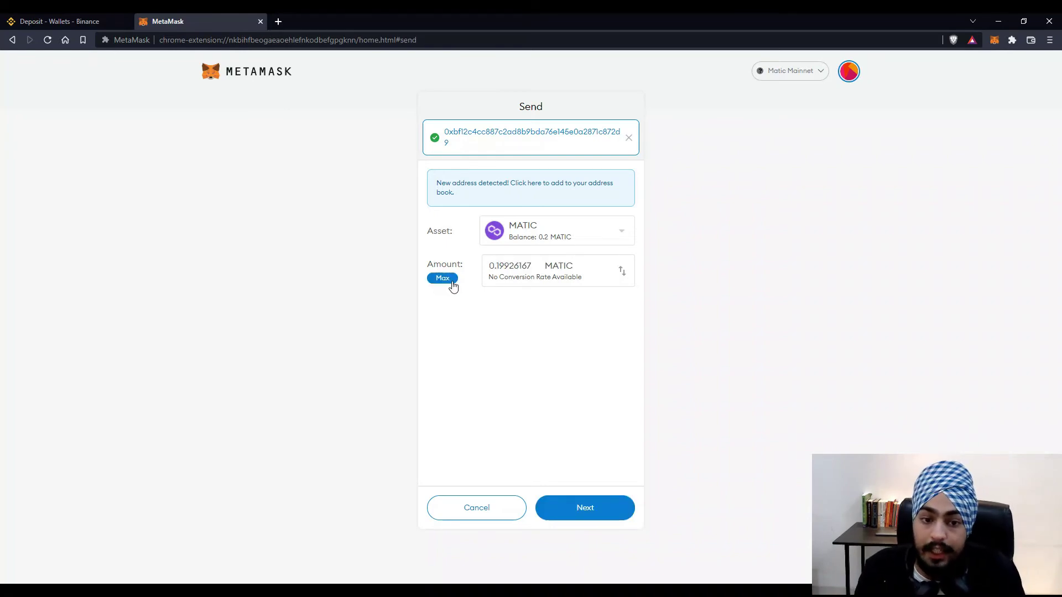
click(442, 283)
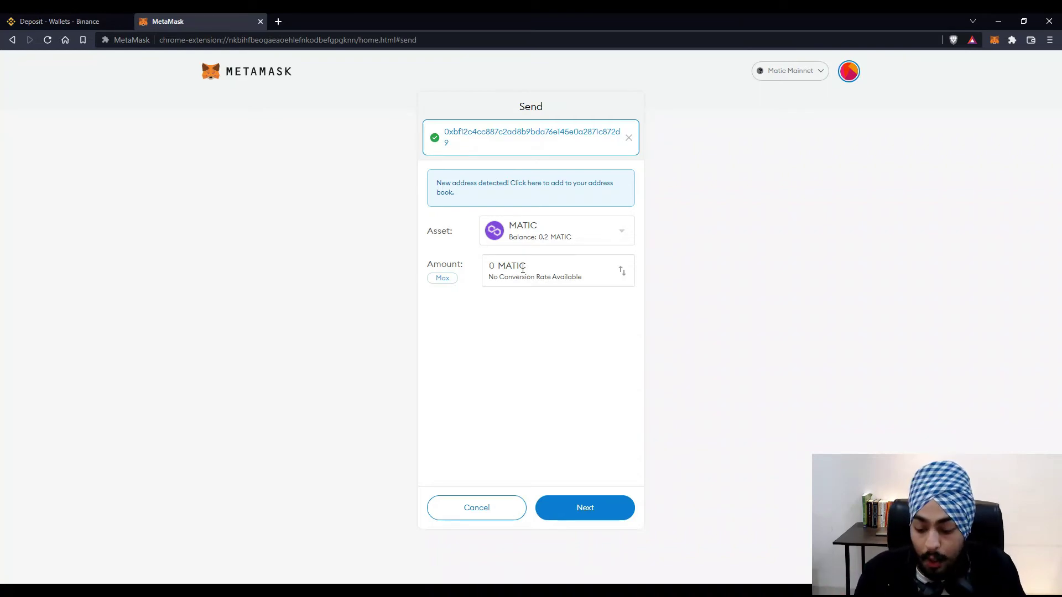
text(.1)
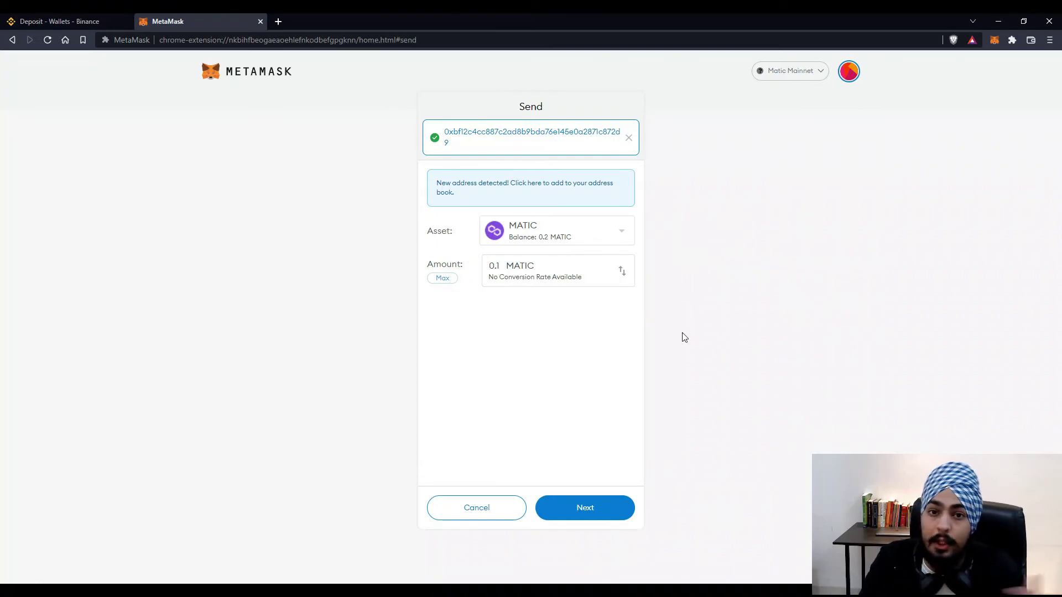
Review the 0.1 MATIC transfer's gas fee and total, then confirm it.
click(579, 517)
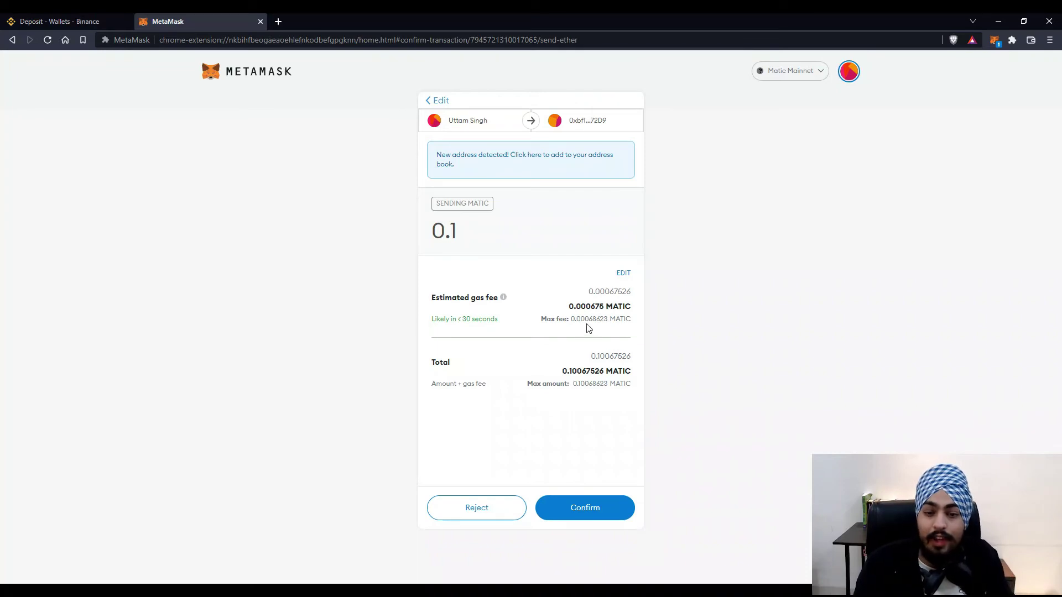
mouse_move(571, 323)
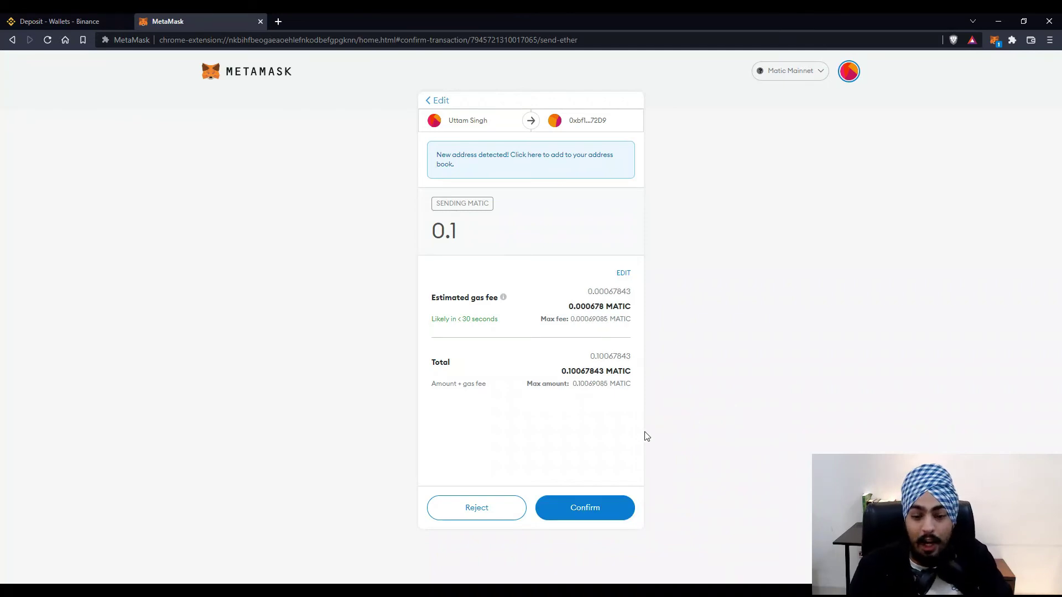
click(597, 507)
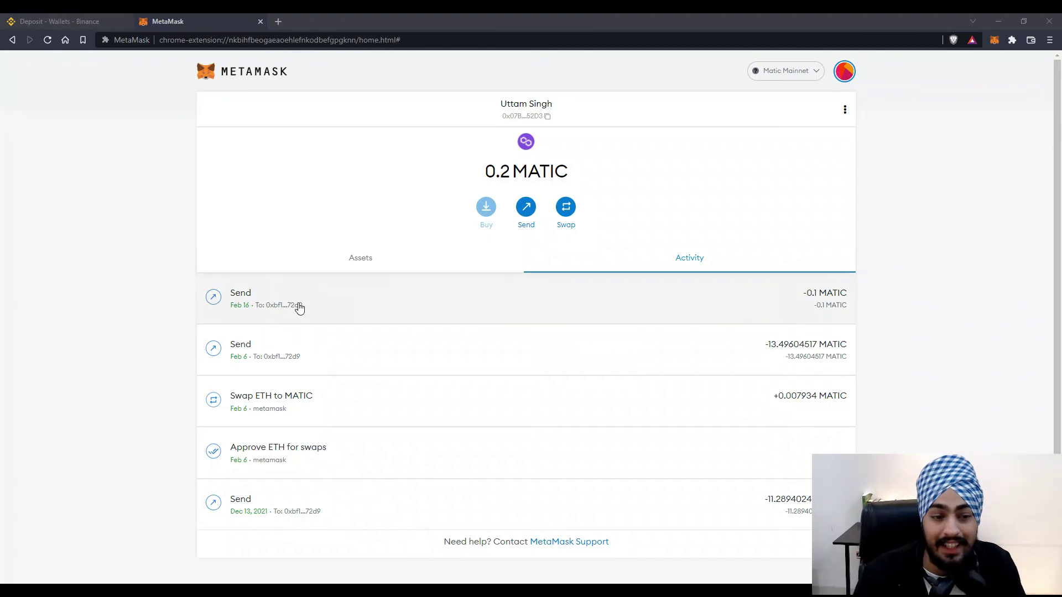
click(367, 305)
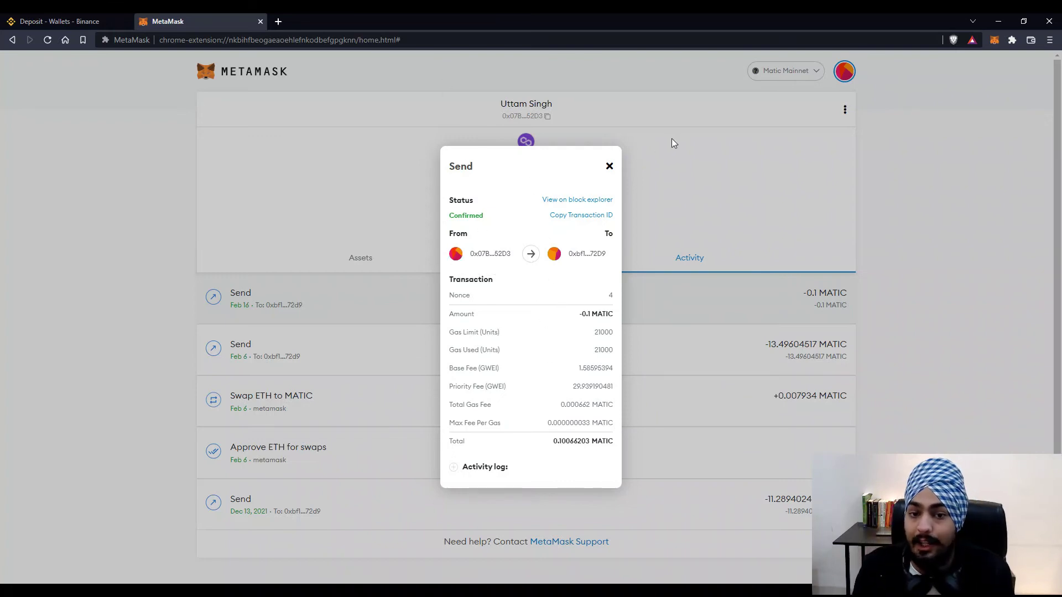
click(610, 166)
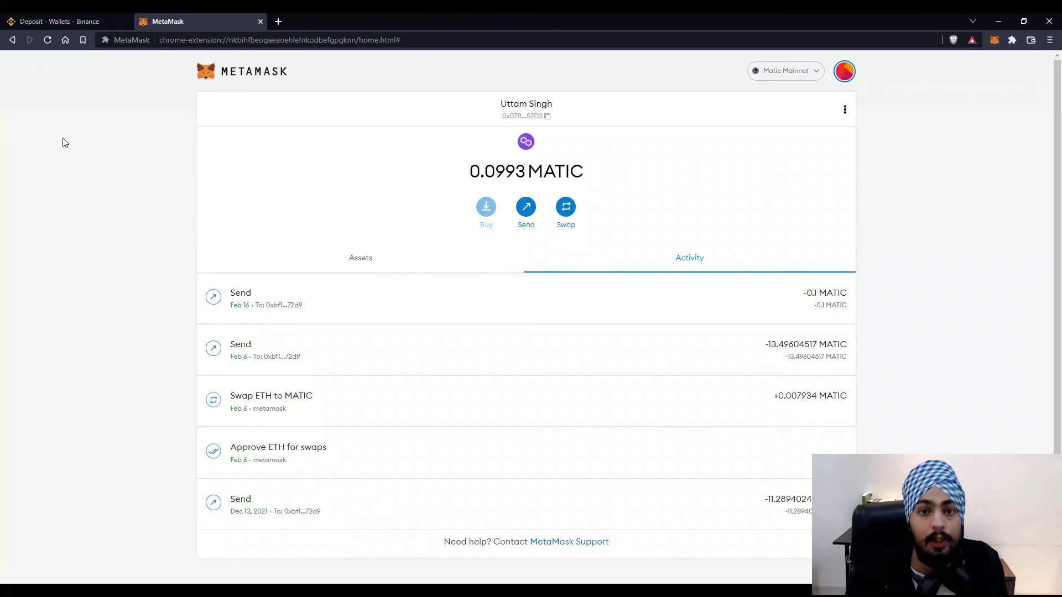
Reload the Binance deposit page to show the 0.1 MATIC deposit Confirming at 116/128 confirmations.
click(43, 17)
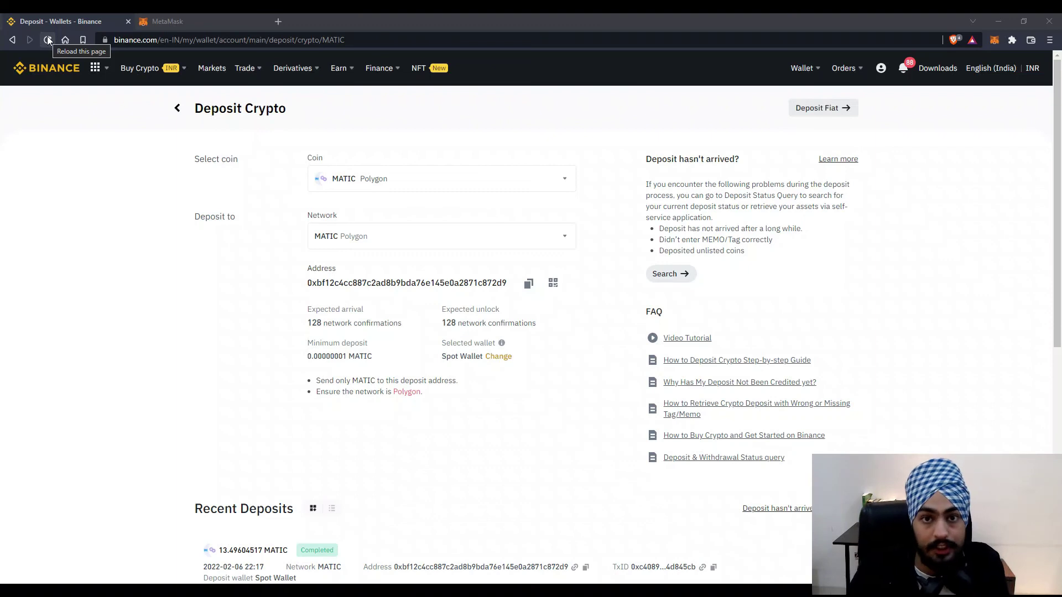
click(47, 40)
scroll(755, 273, down, 4)
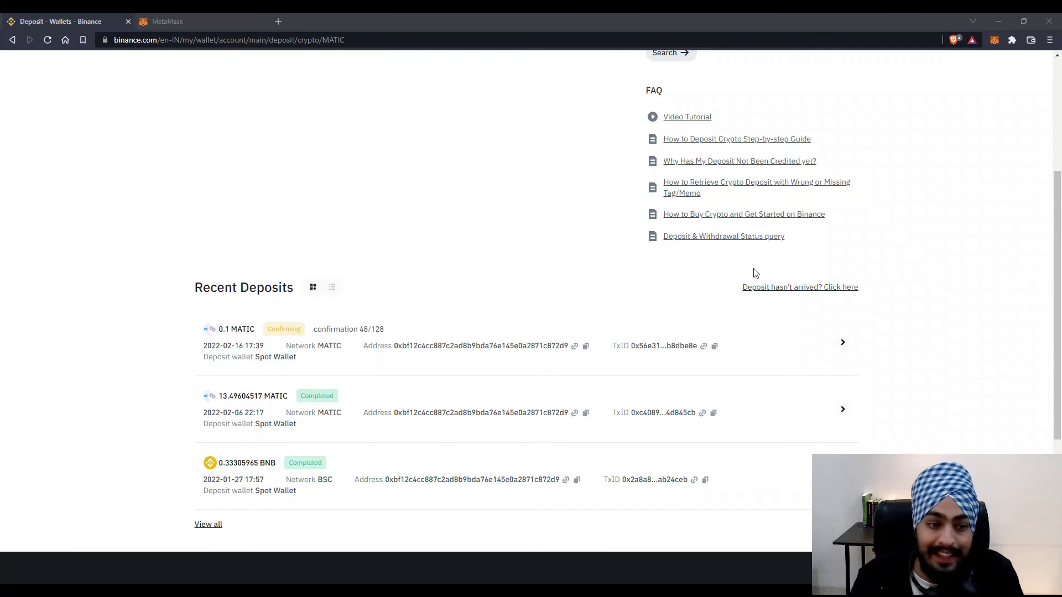
click(192, 298)
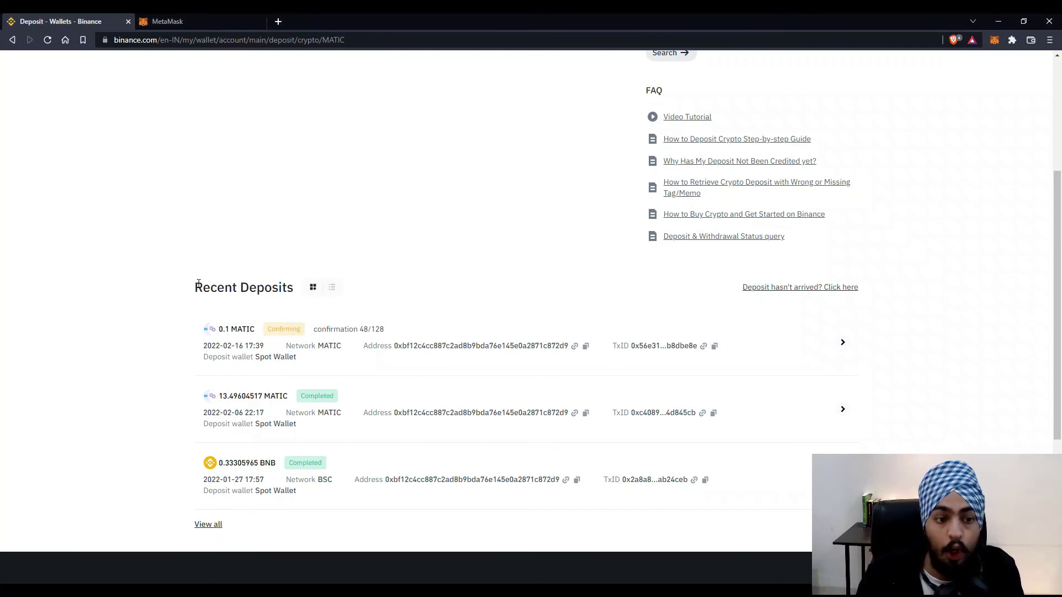
drag(198, 282, 297, 288)
click(366, 293)
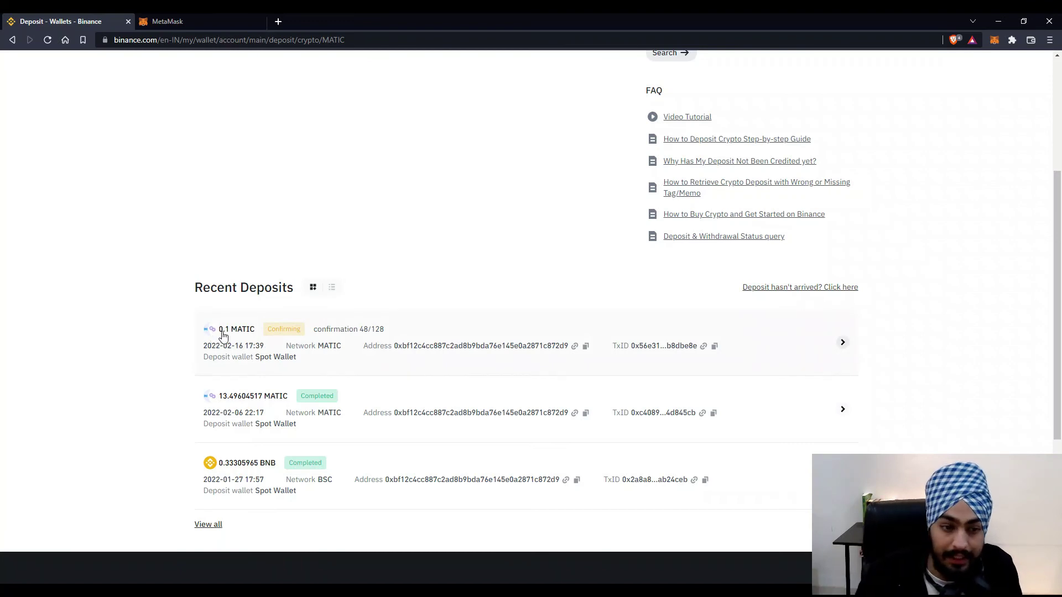
mouse_move(268, 331)
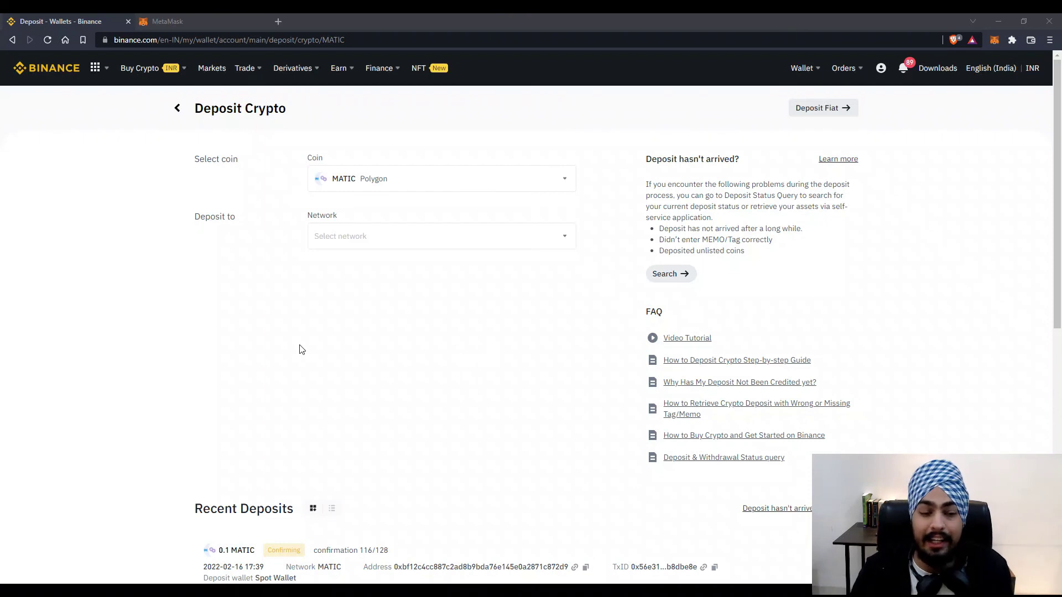
Refresh Recent Deposits to confirm the 0.1 MATIC Spot Wallet deposit shows Completed.
scroll(293, 349, down, 3)
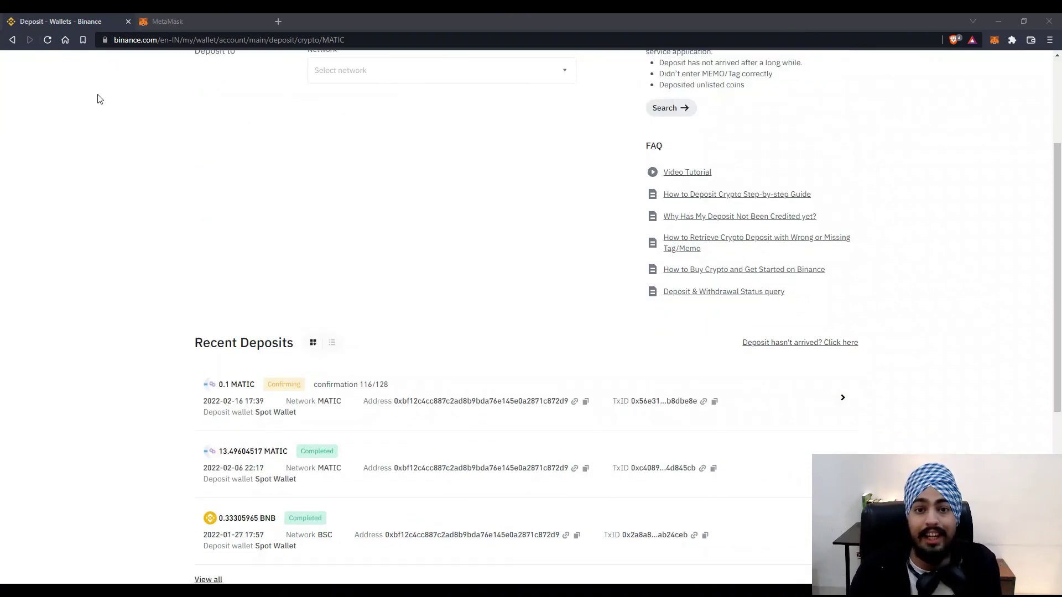
click(48, 42)
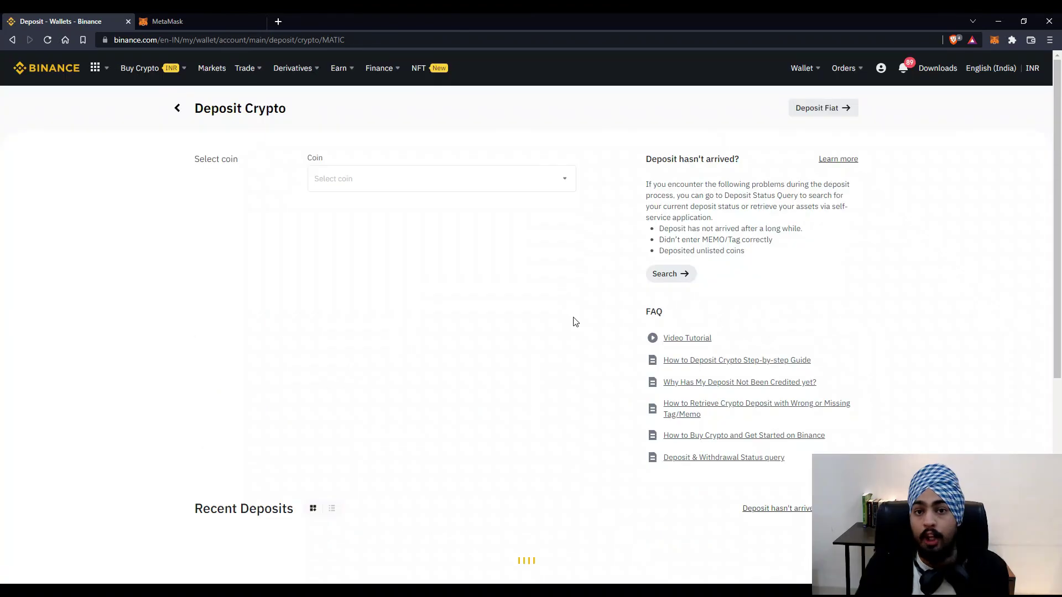
scroll(575, 322, down, 8)
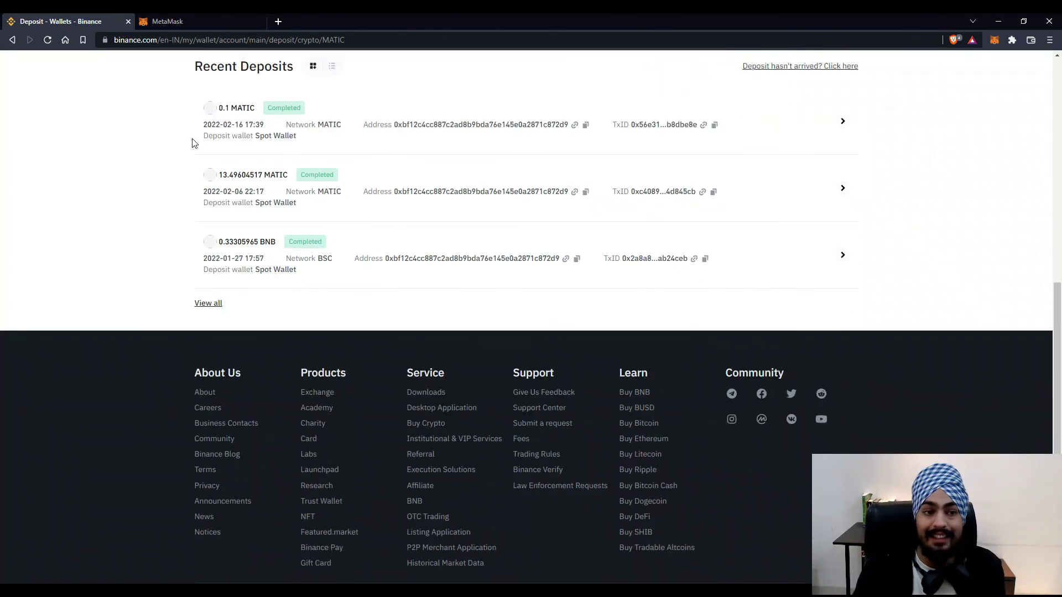
scroll(206, 204, down, 1)
scroll(208, 177, up, 2)
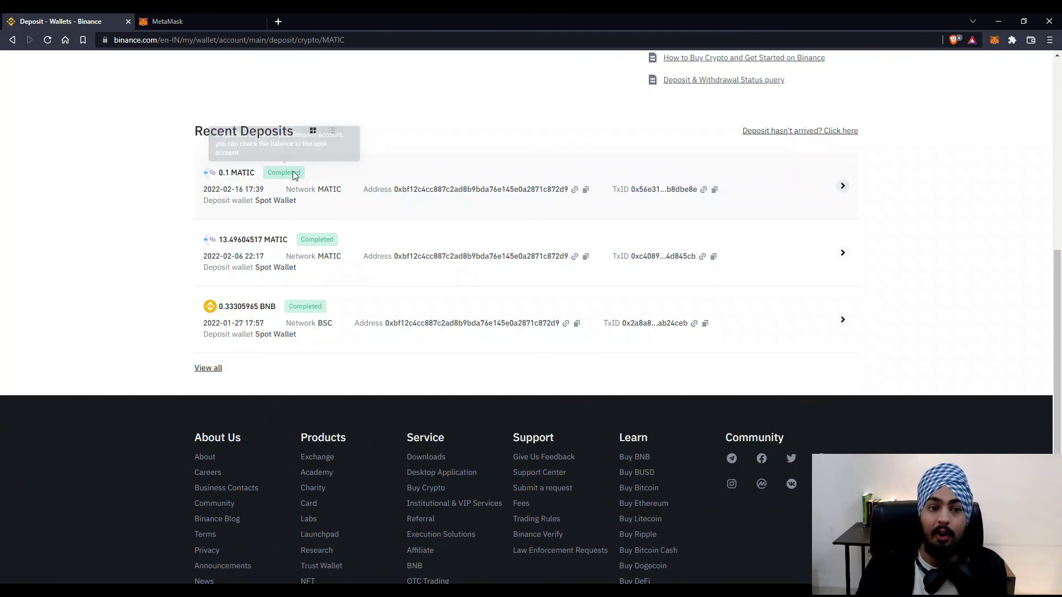
mouse_move(292, 176)
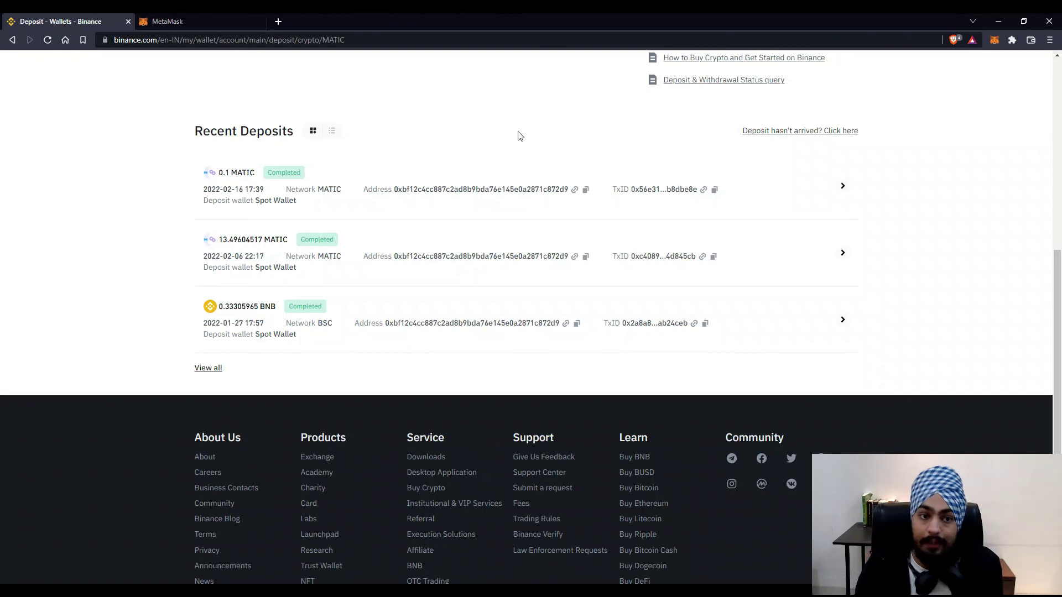
scroll(557, 362, up, 6)
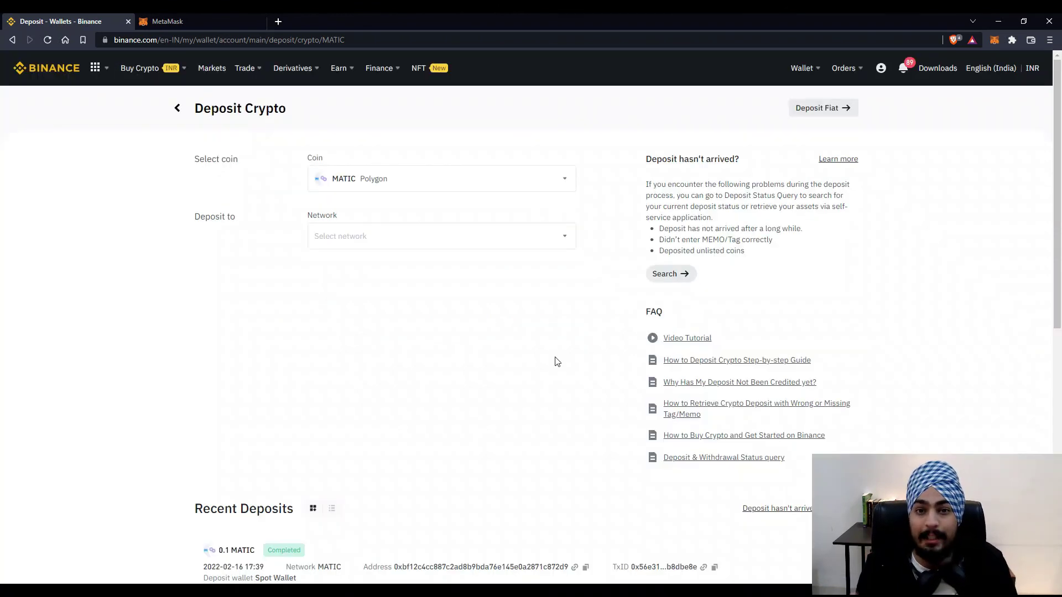